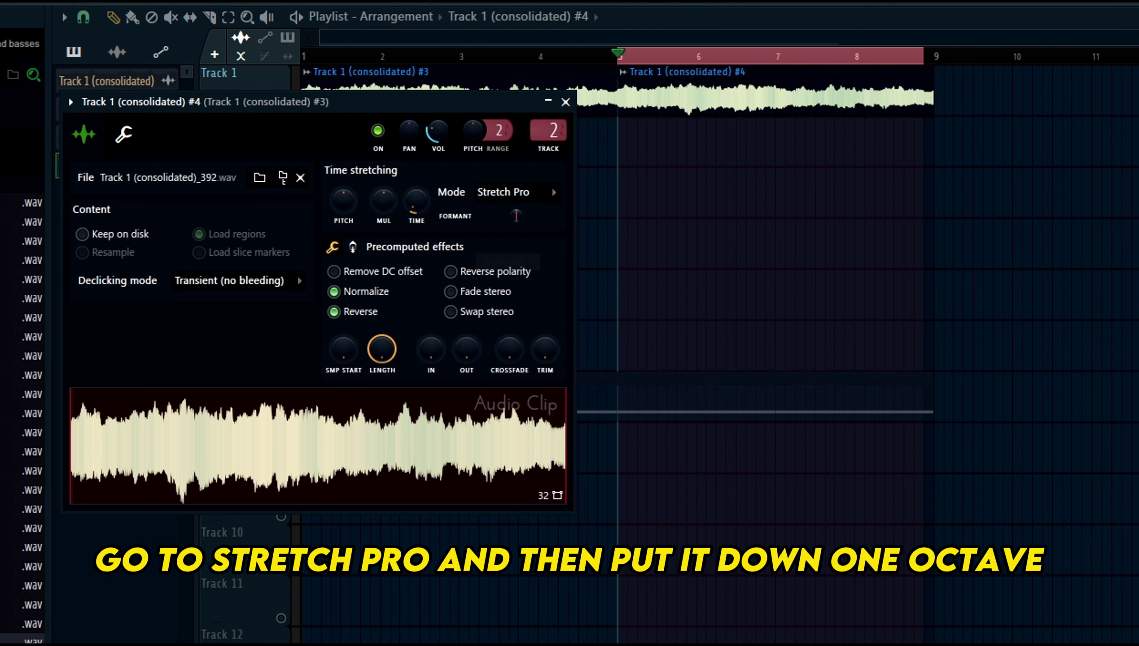
- Lower the formant of the Stretch Pro clip Track 1 (consolidated) #4 and play the arrangement to judge its sound
key("Escape")
key("space")
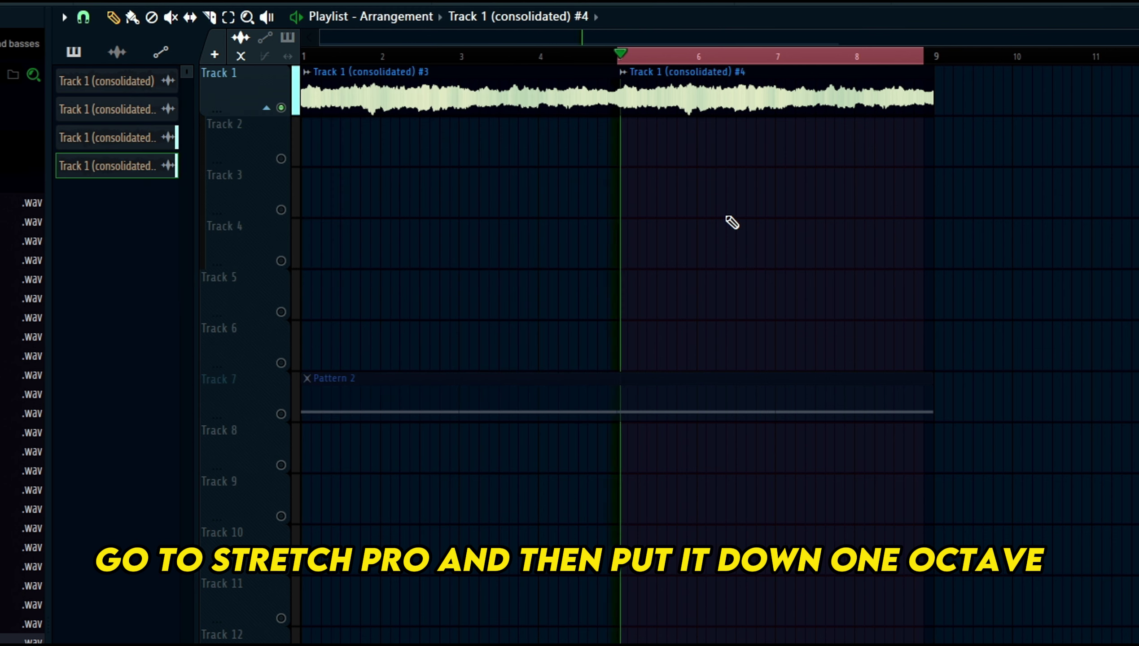
double_click(711, 100)
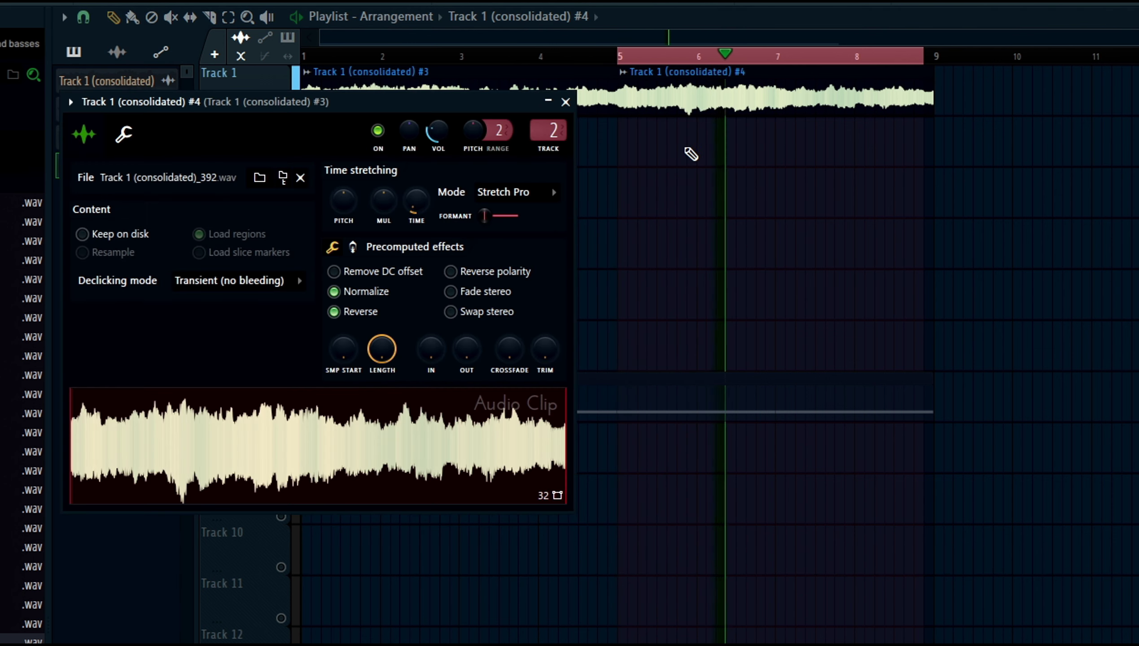
key("Escape")
key("space")
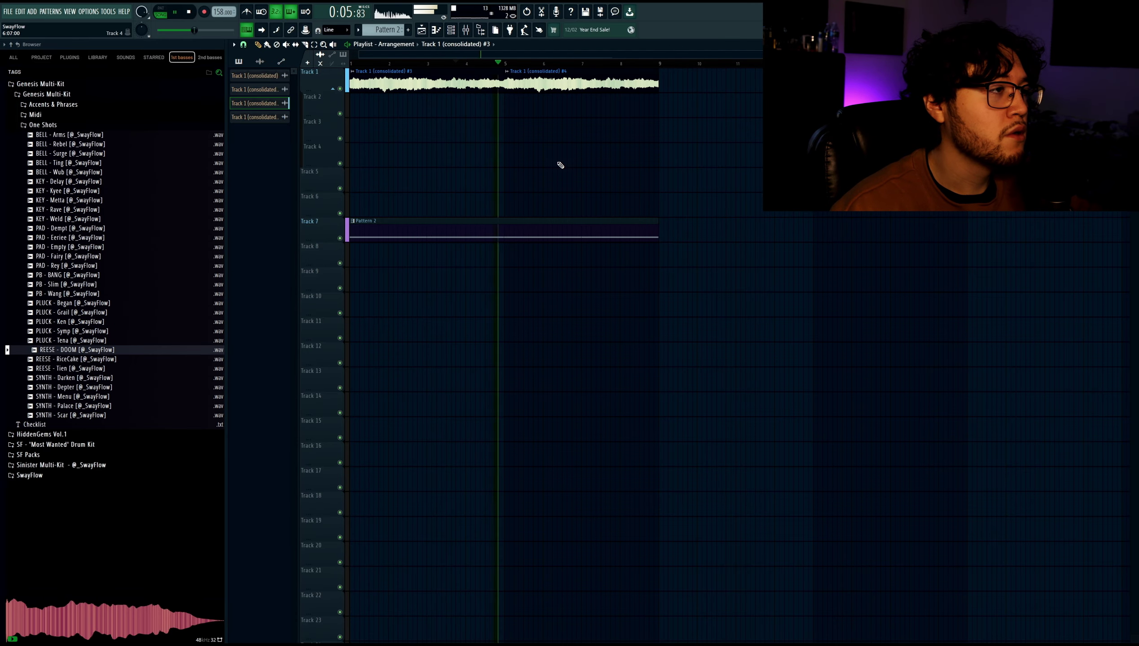
double_click(532, 85)
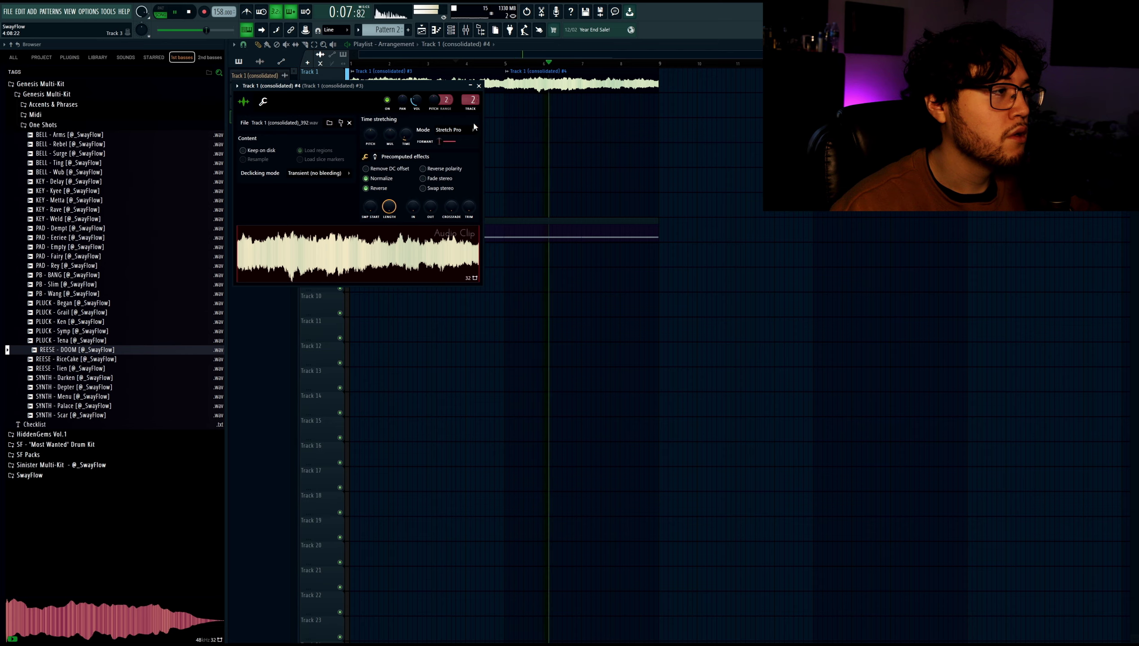
key("Escape")
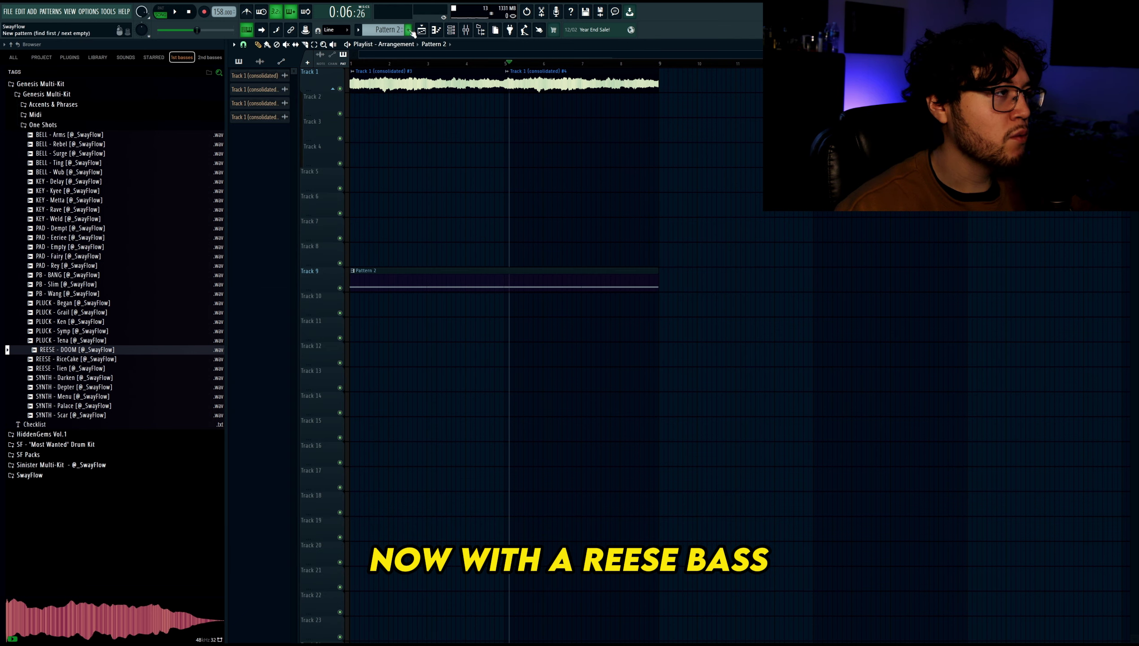
- Create a new pattern with the PB - Slim one-shot playing the sustained bass notes, and set its channel volume to 52%
left_click(409, 31)
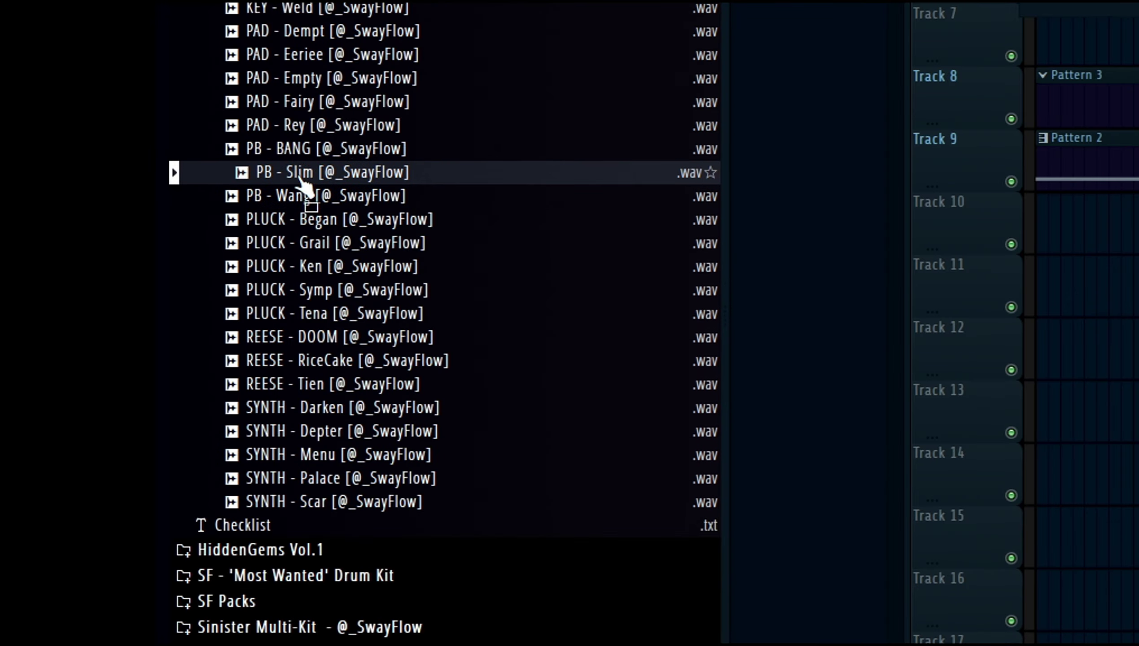
left_click(53, 275)
left_click_drag(271, 172, 1028, 21)
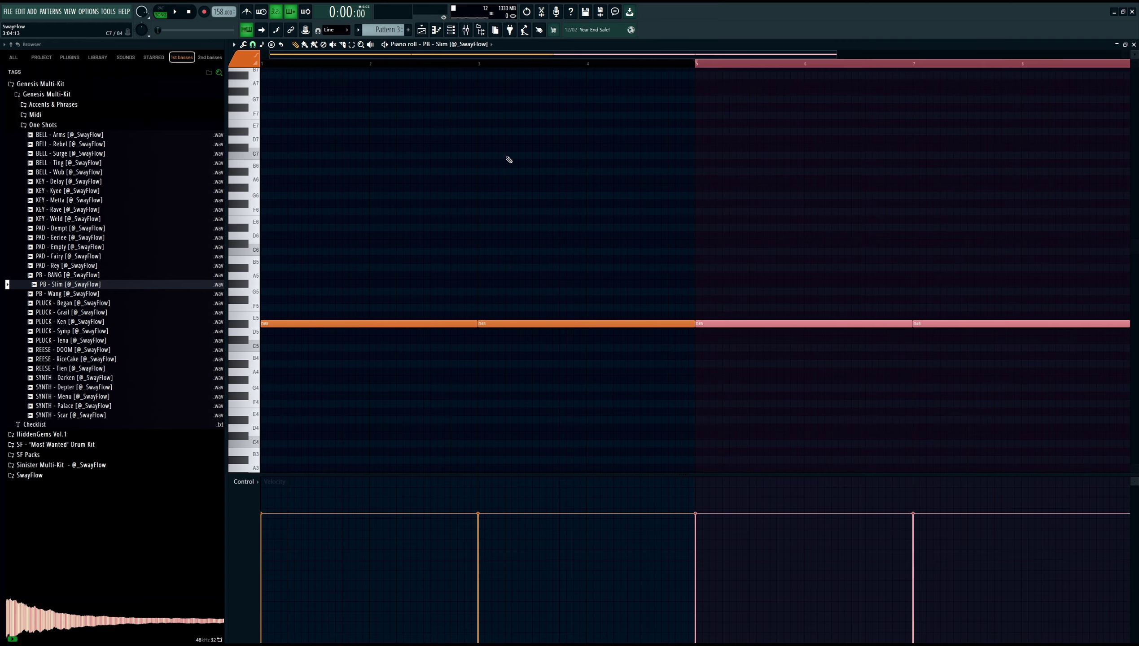
key("ctrl+a")
key("space")
key("F6")
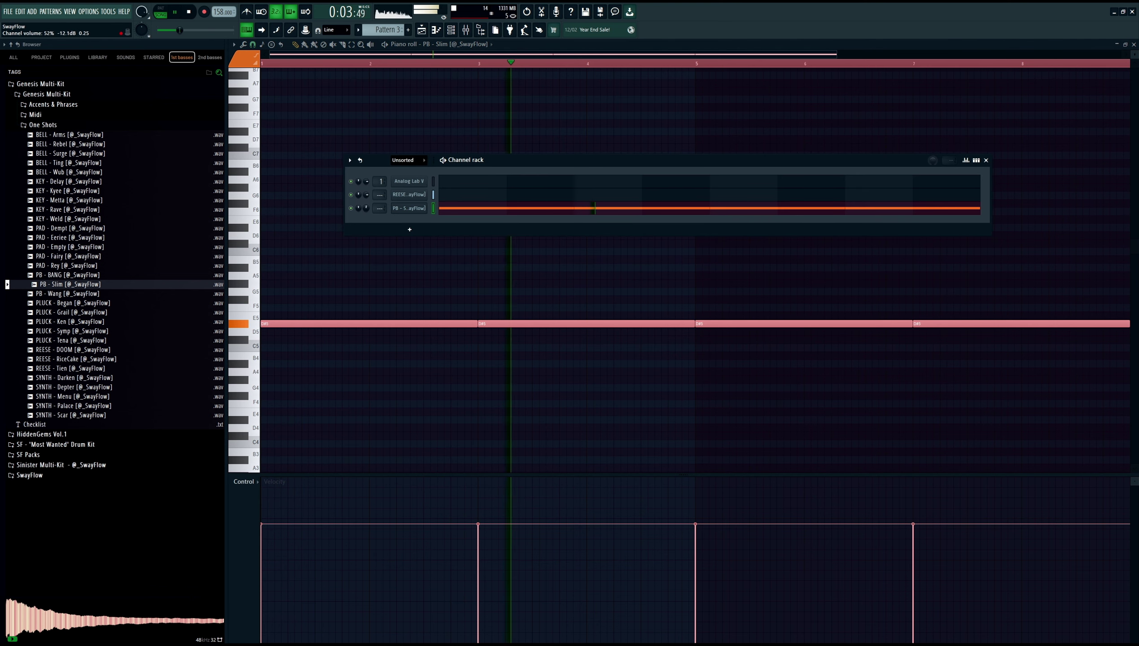
- Transpose the PB - Slim notes down one octave and try moving the REESE - DOOM notes in Pattern 2 lower
key("F6")
key("F5")
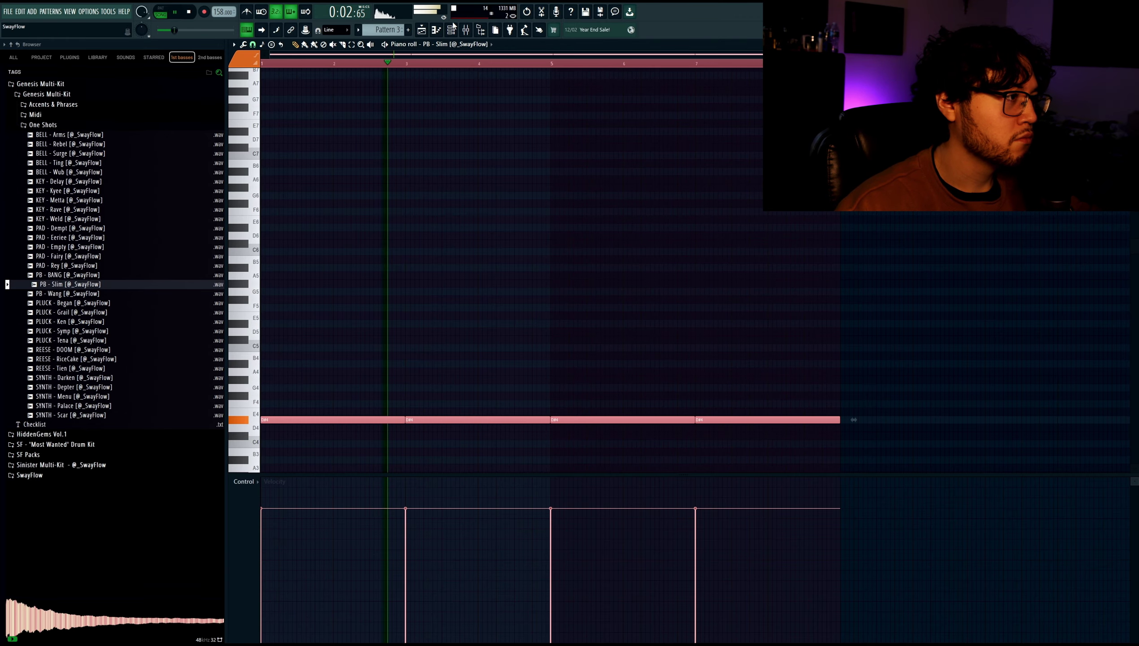
key("F6")
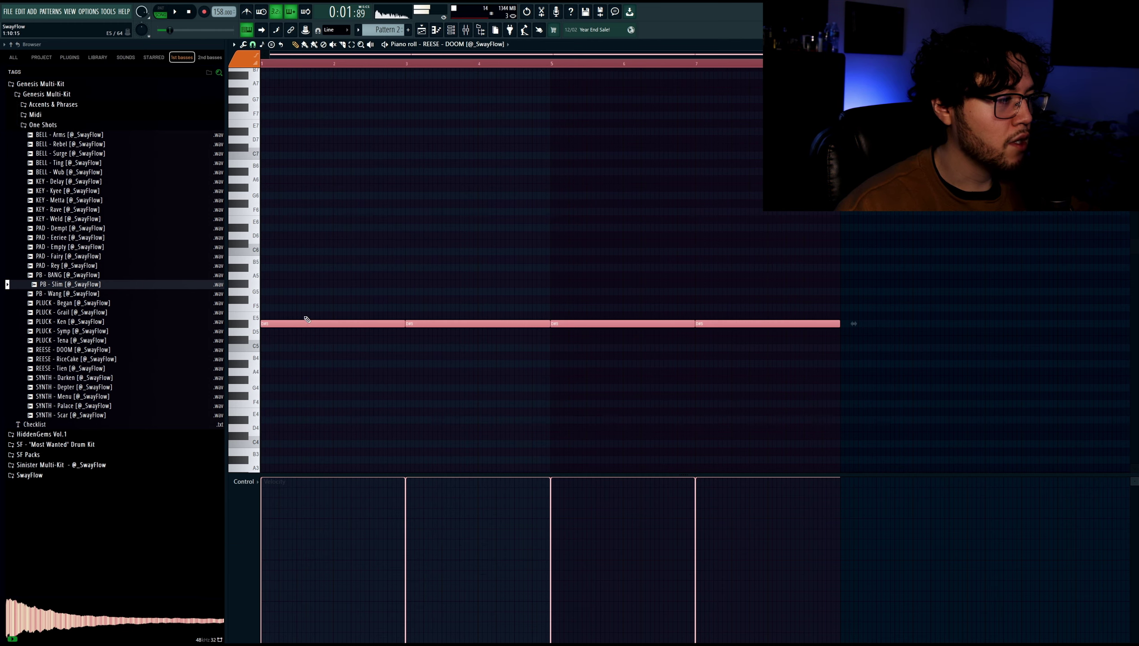
left_click_drag(298, 324, 291, 332)
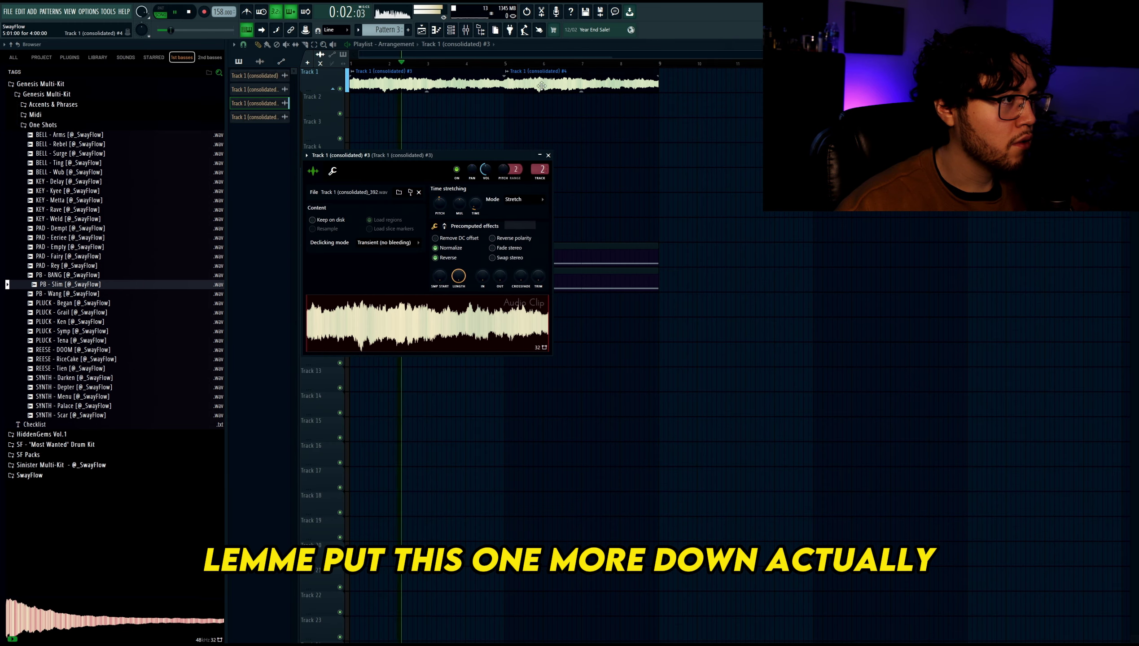
- Try the Stretch mode on clip Track 1 (consolidated) #4 and switch it back to Stretch Pro
double_click(542, 86)
left_click(456, 130)
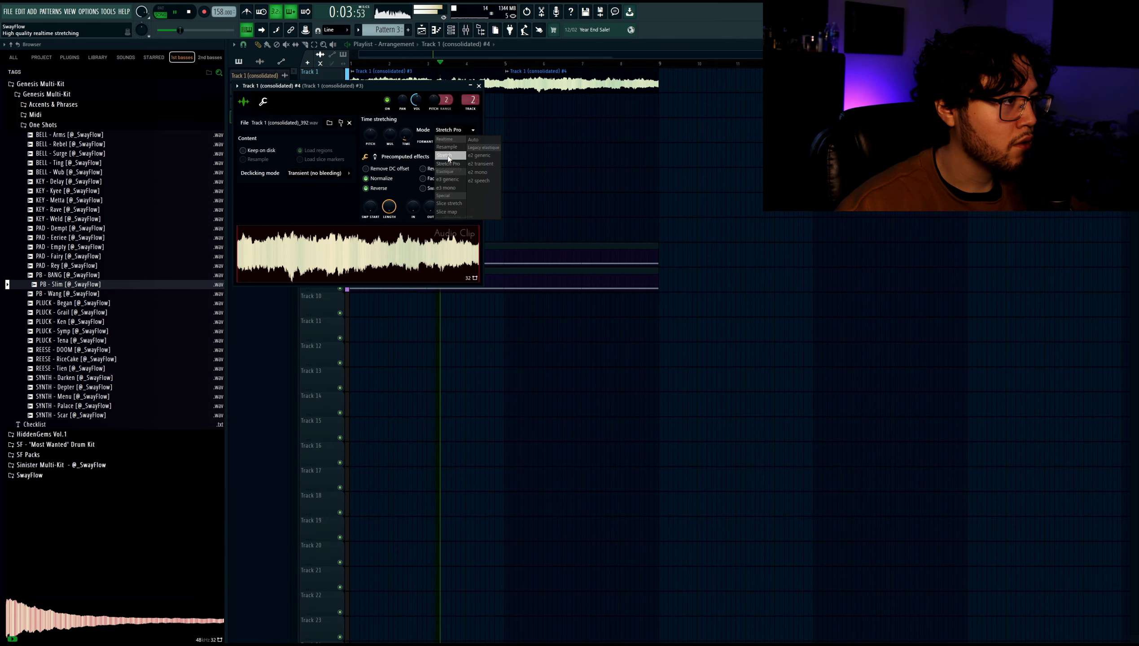
left_click(450, 155)
left_click(476, 134)
left_click(452, 165)
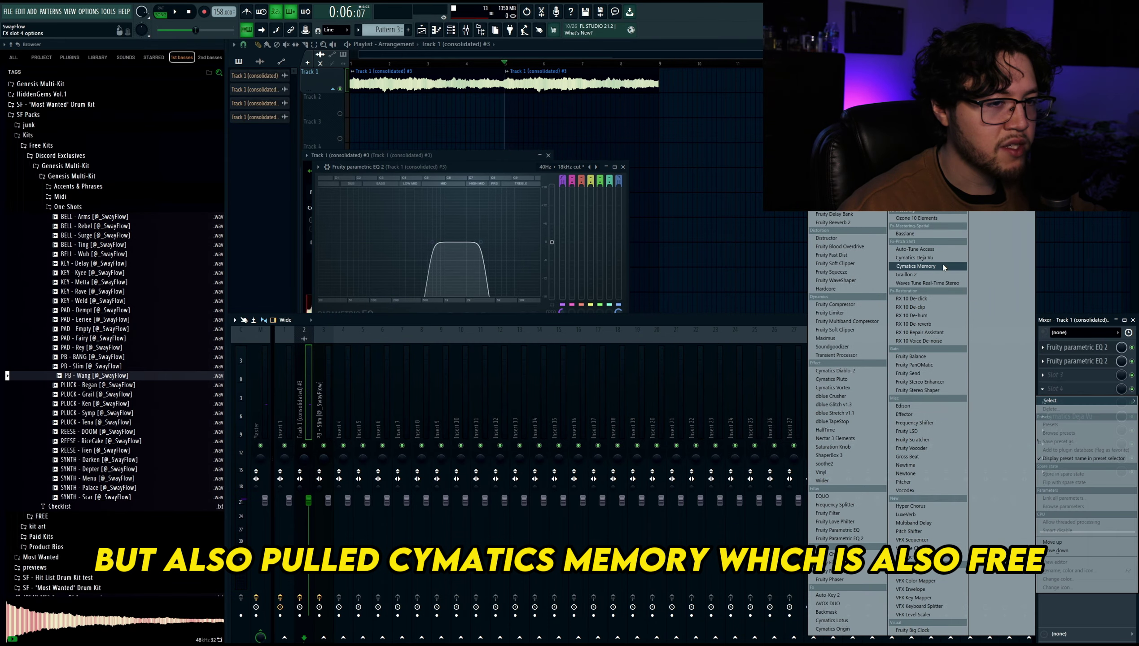
- Add Cymatics Memory to effect slot 4 of the consolidated clip's mixer track and reduce its depth, rate and filter
left_click(943, 267)
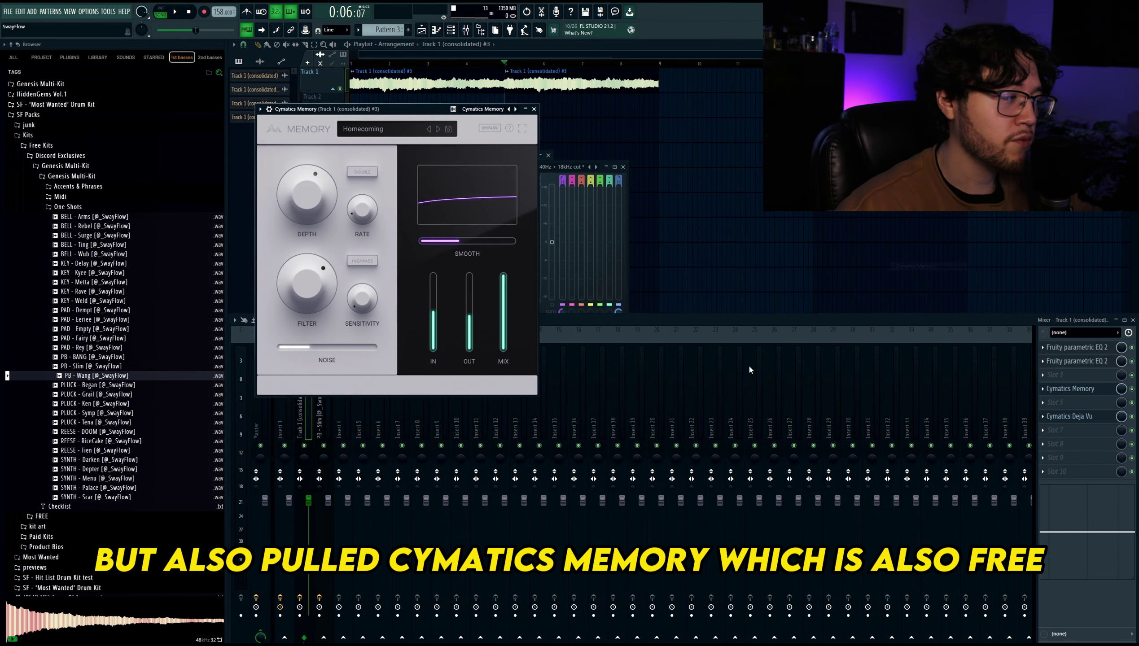
left_click_drag(281, 248, 301, 298)
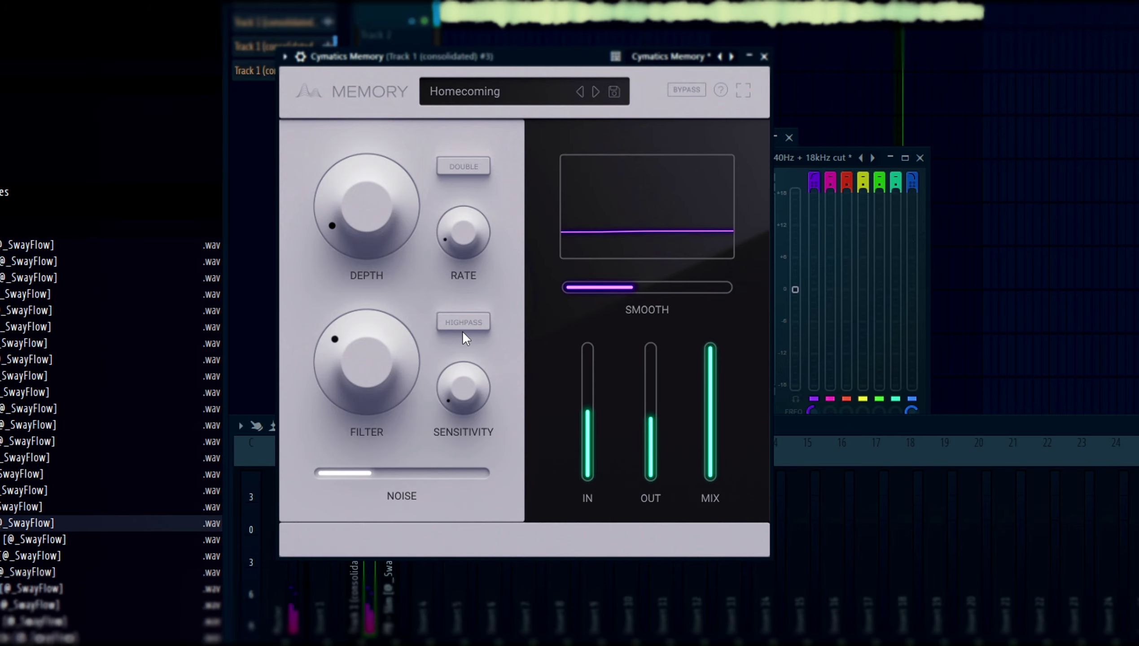
mouse_move(468, 373)
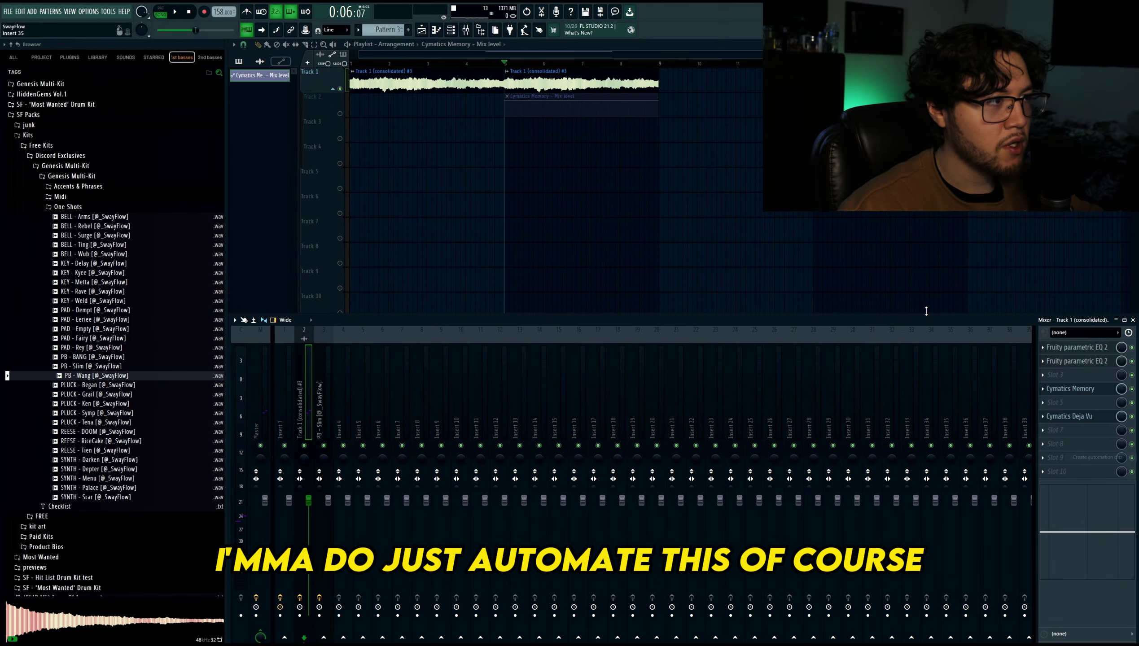
- Start the Cymatics Memory mix level automation at bar 1, with zero mix until bar 5 and full mix from there, and play it
key("F9")
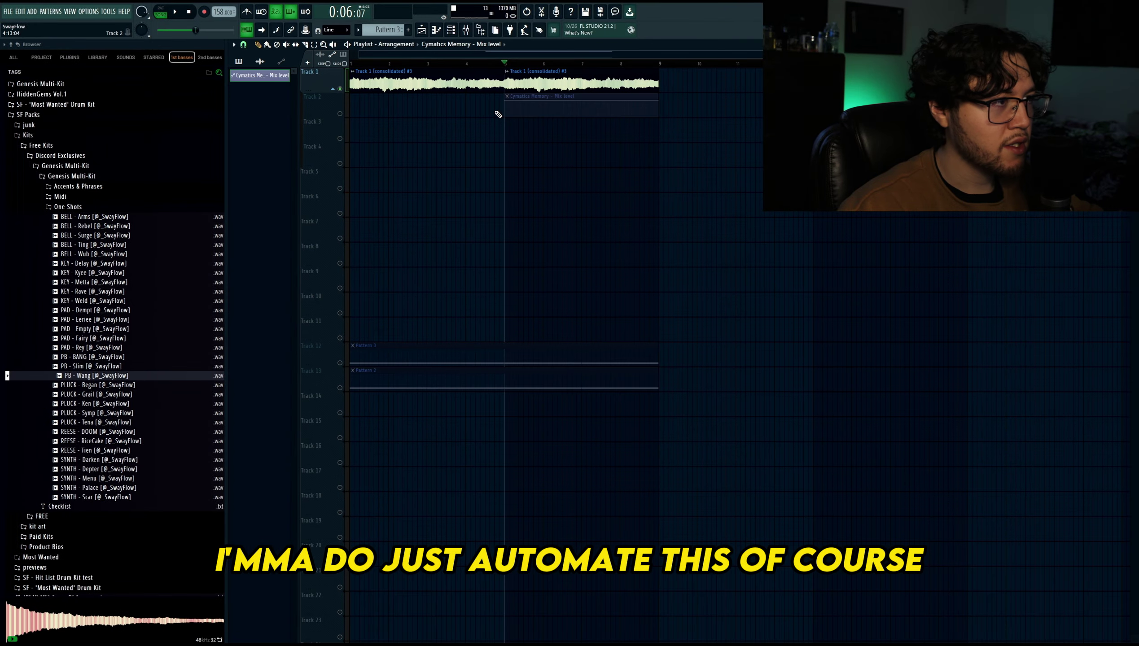
left_click_drag(508, 99, 354, 99)
right_click(340, 114)
right_click(340, 114)
key("space")
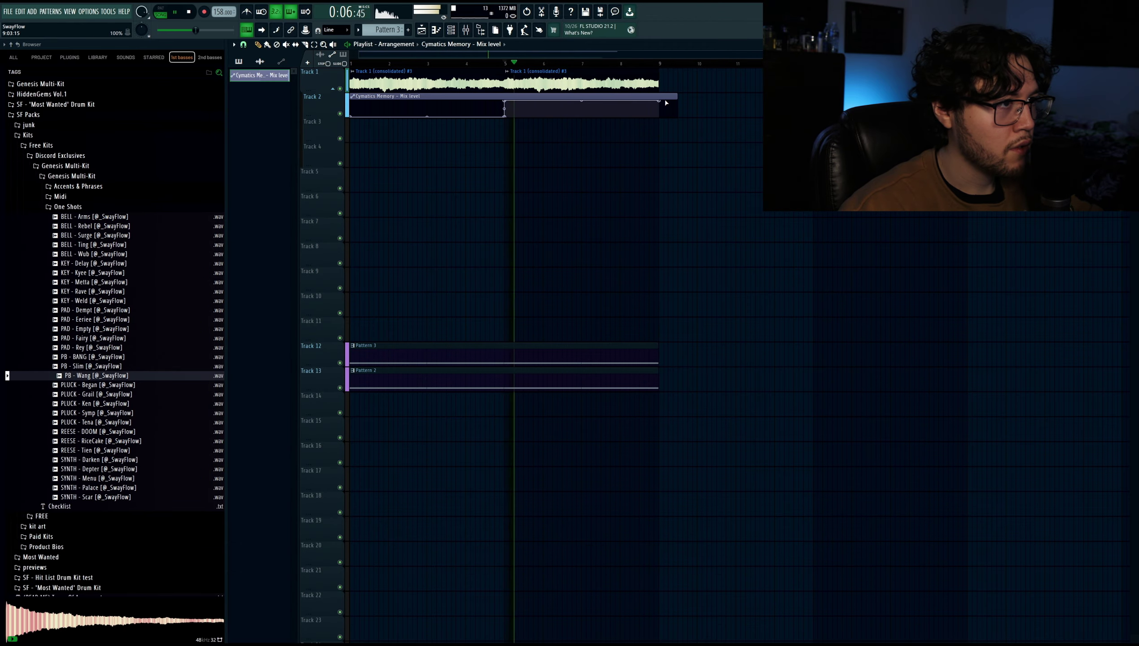
left_click(483, 66)
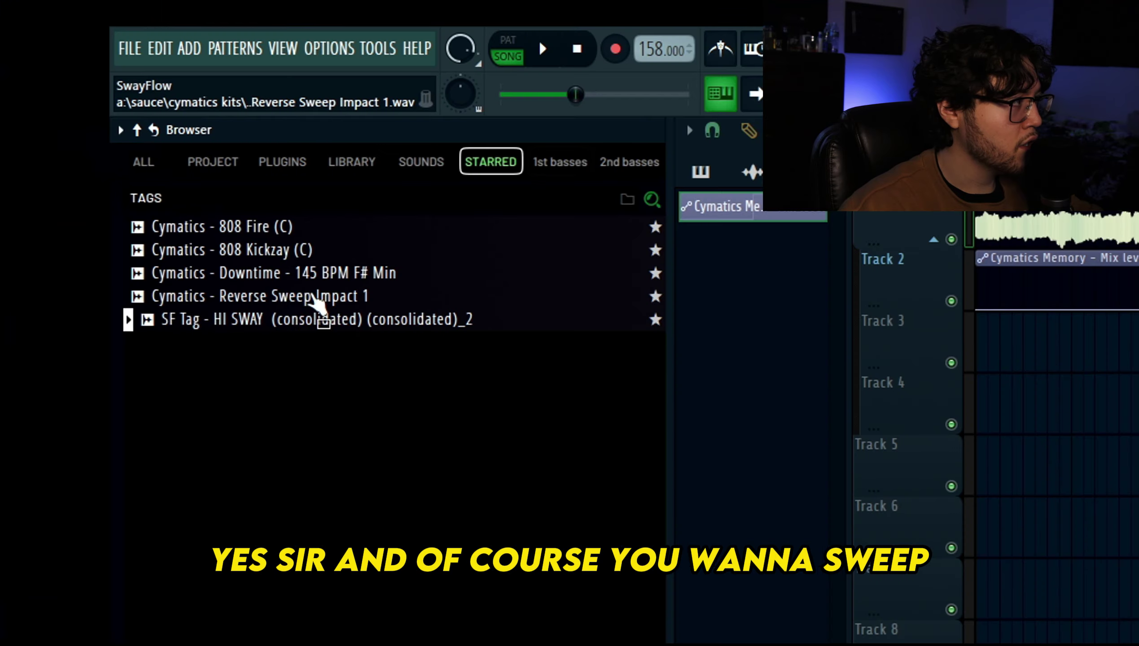
- Place the starred Reverse Sweep Impact 1 sample on Track 16 with its impact at bar 5, and set it to Stretch Pro
left_click_drag(78, 114, 163, 169)
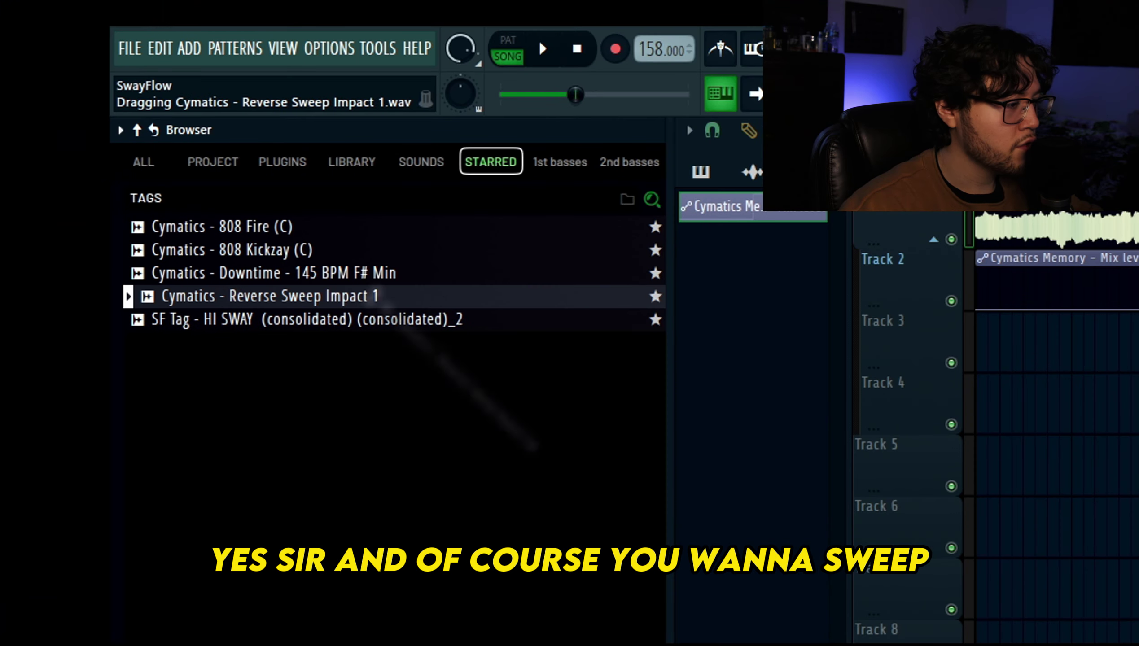
left_click_drag(533, 445, 508, 307)
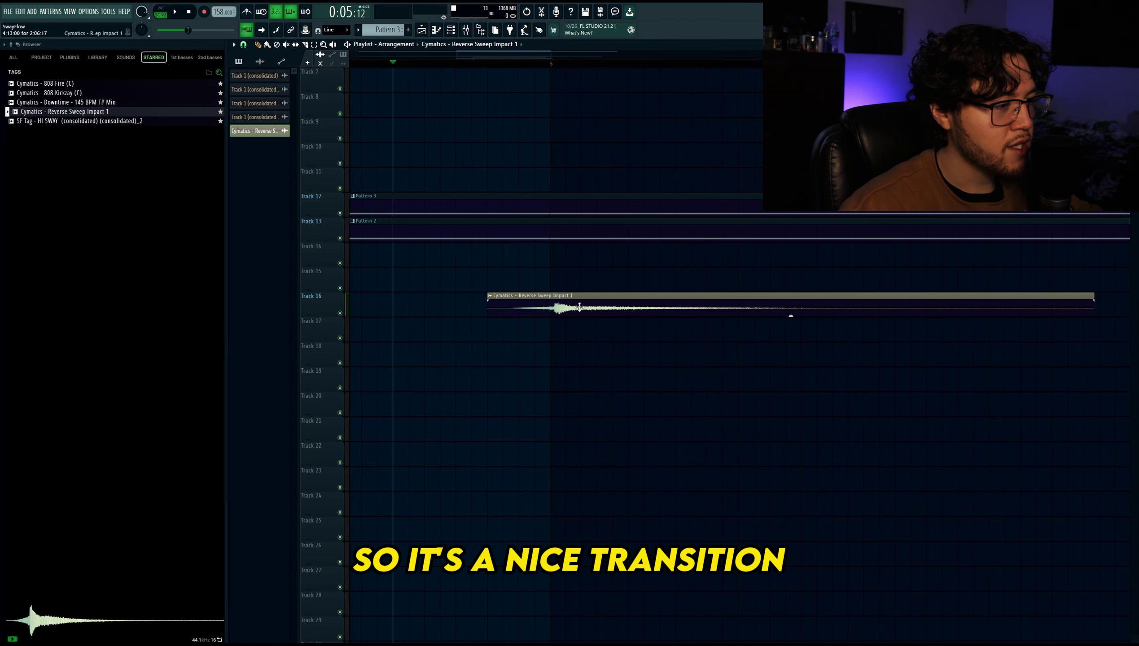
double_click(584, 306)
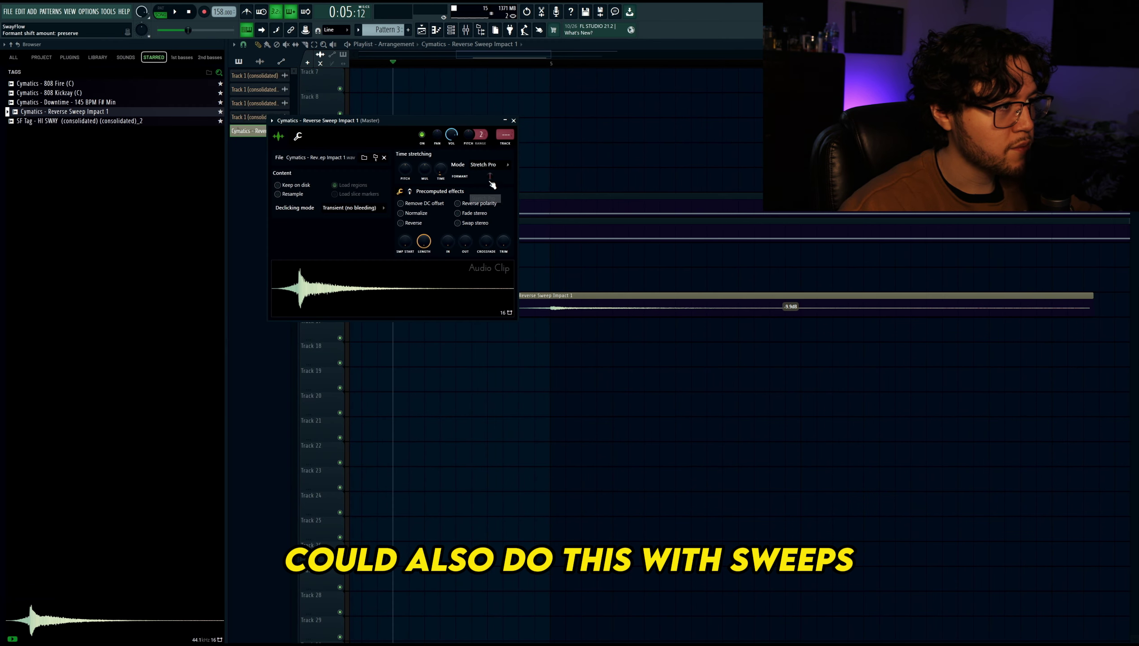
left_click_drag(484, 176, 484, 177)
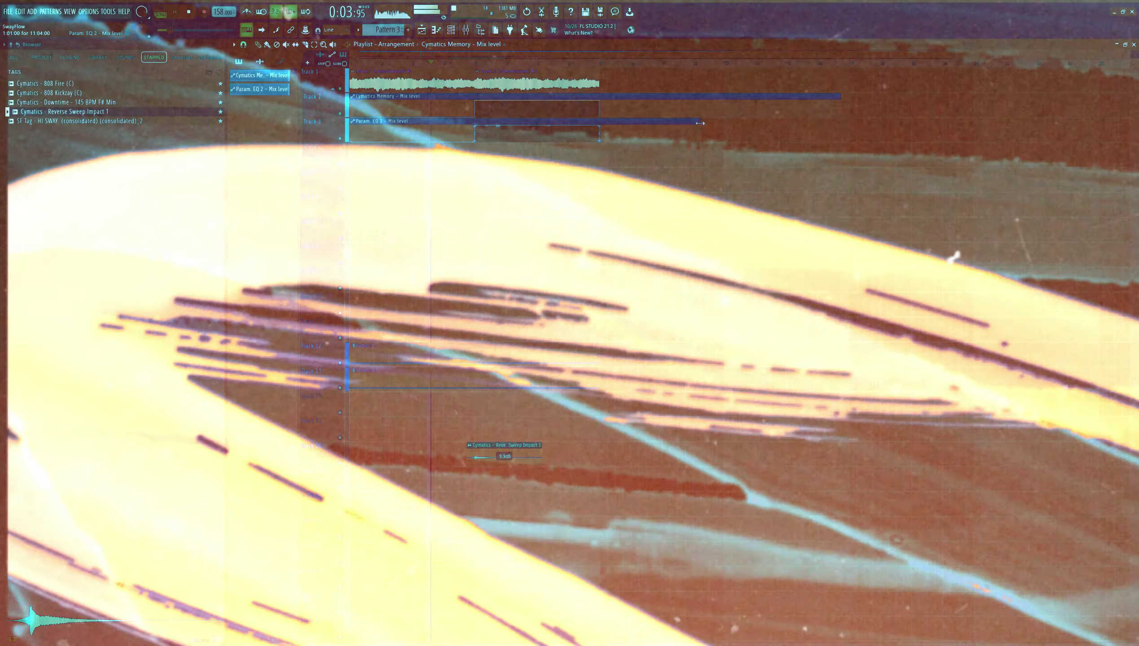
- Extend the Param. EQ 2 mix level automation to the end of the Cymatics Memory clip, and duplicate the Track 1 clips across bars 9 to 16
left_click_drag(700, 123, 841, 122)
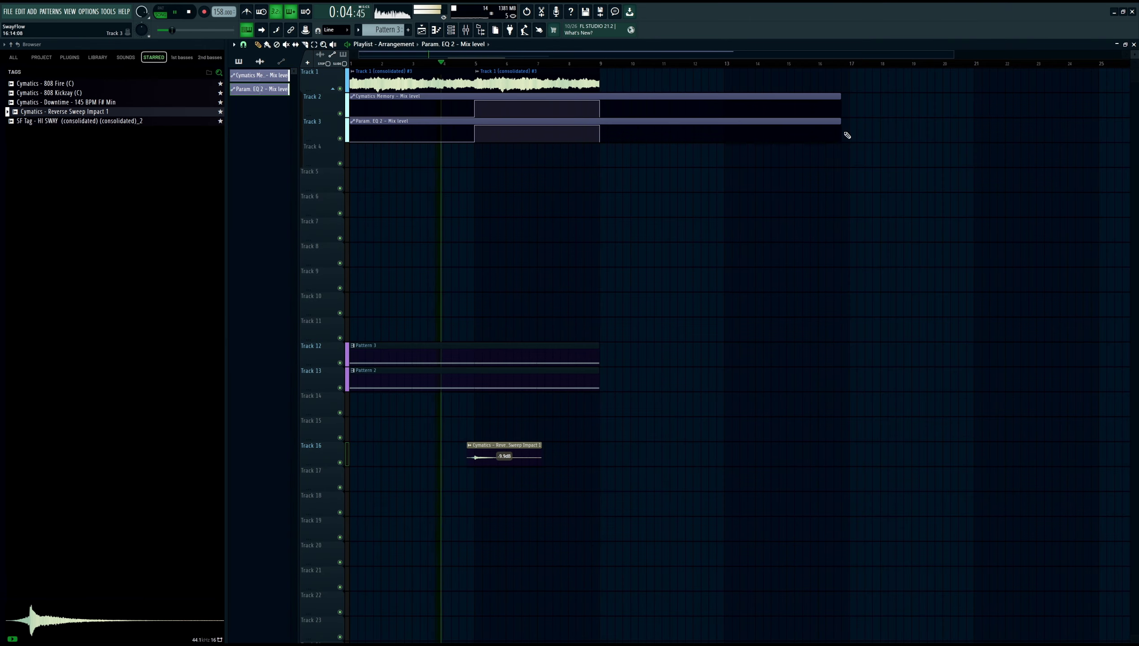
left_click_drag(426, 83, 781, 83)
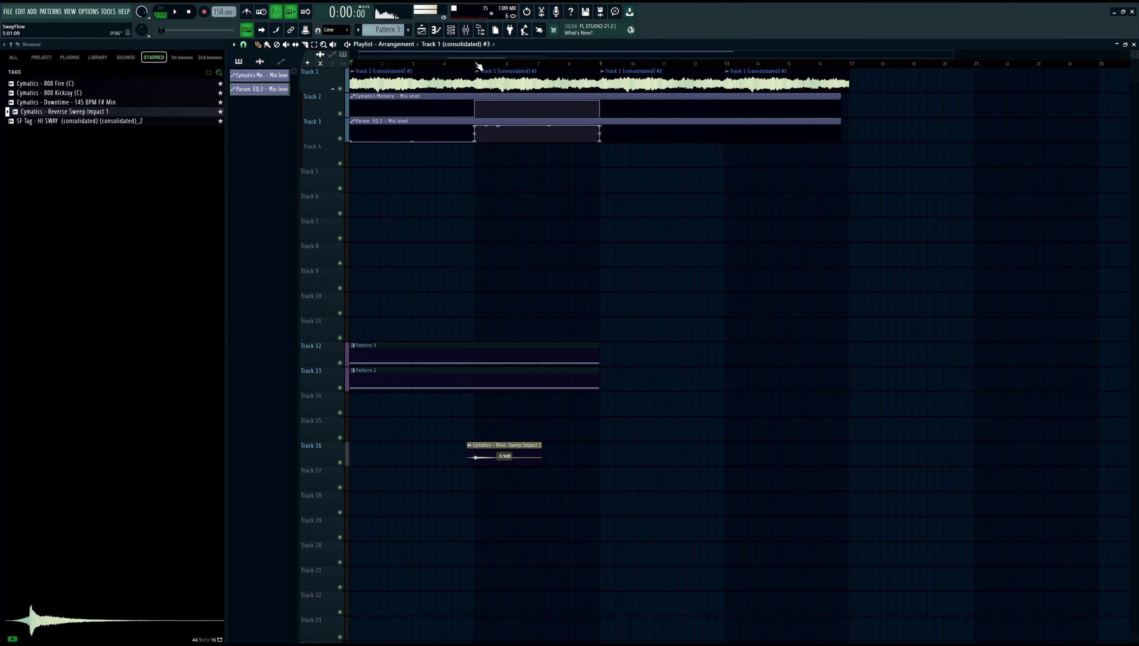
- Select bars 5 to 8 for looping and place a new Pattern 4 clip over them on Track 8
left_click_drag(478, 66, 599, 66)
left_click(407, 29)
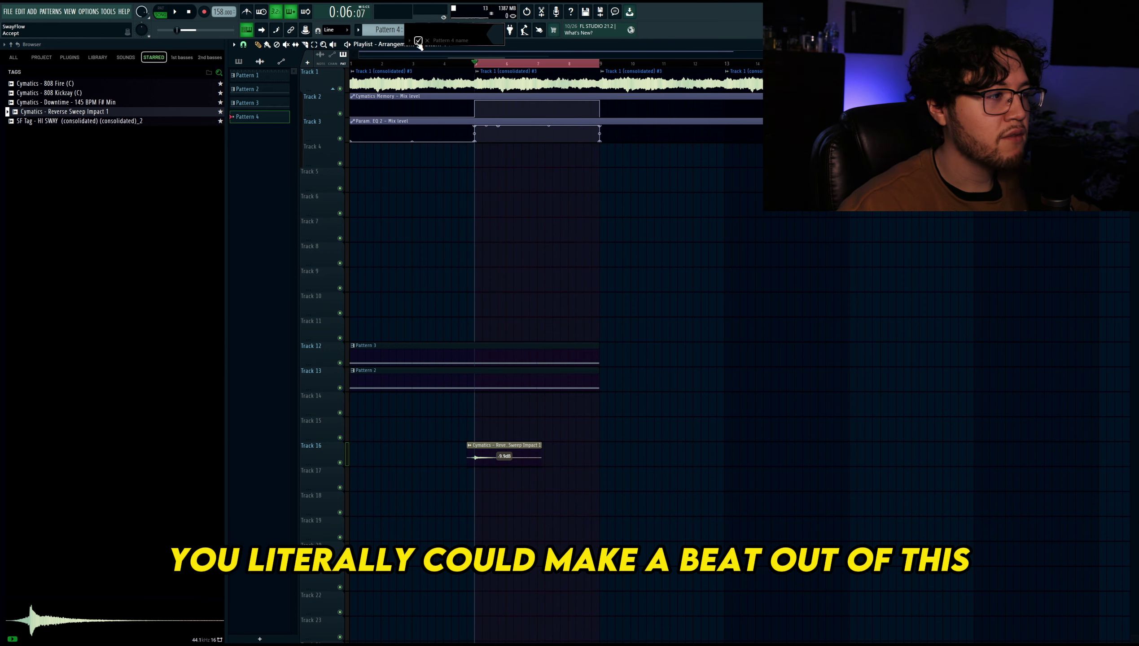
left_click(480, 261)
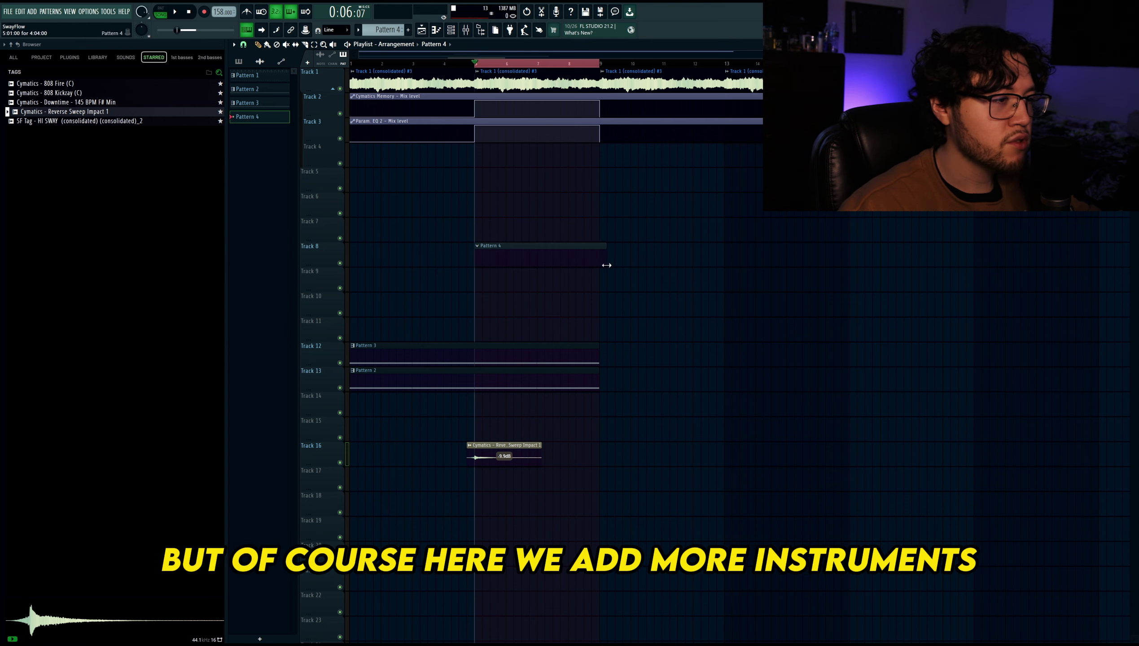
double_click(594, 259)
- Load a new Analog Lab V instance with the Magic Keys preset from the Iconic Vibration bank
left_click(409, 182)
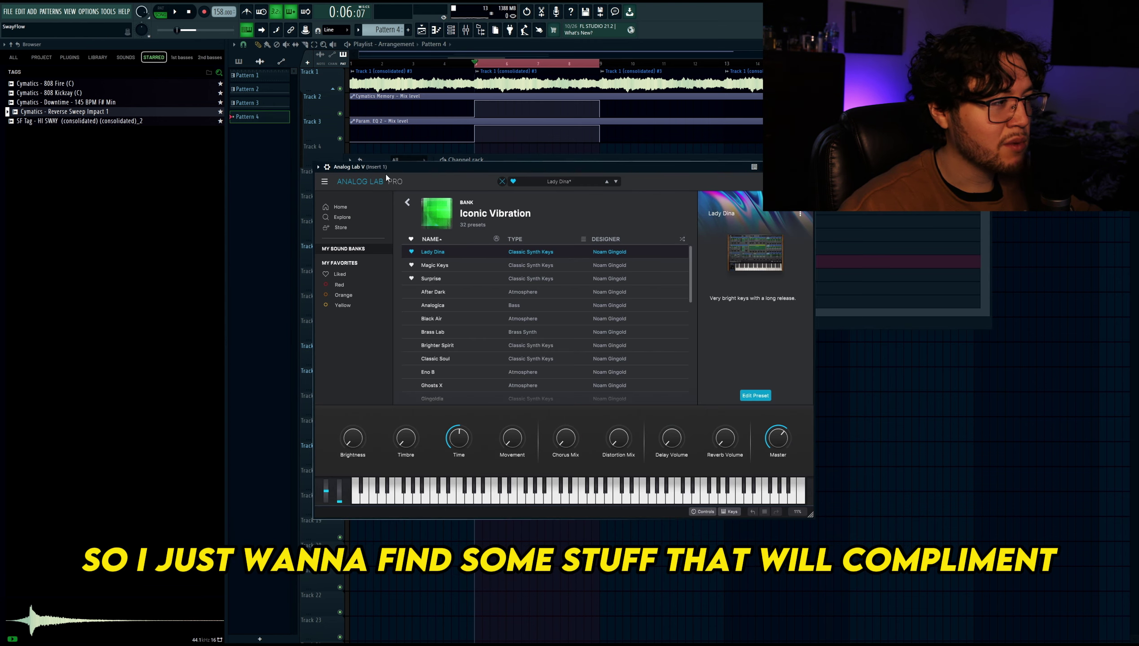
left_click(626, 279)
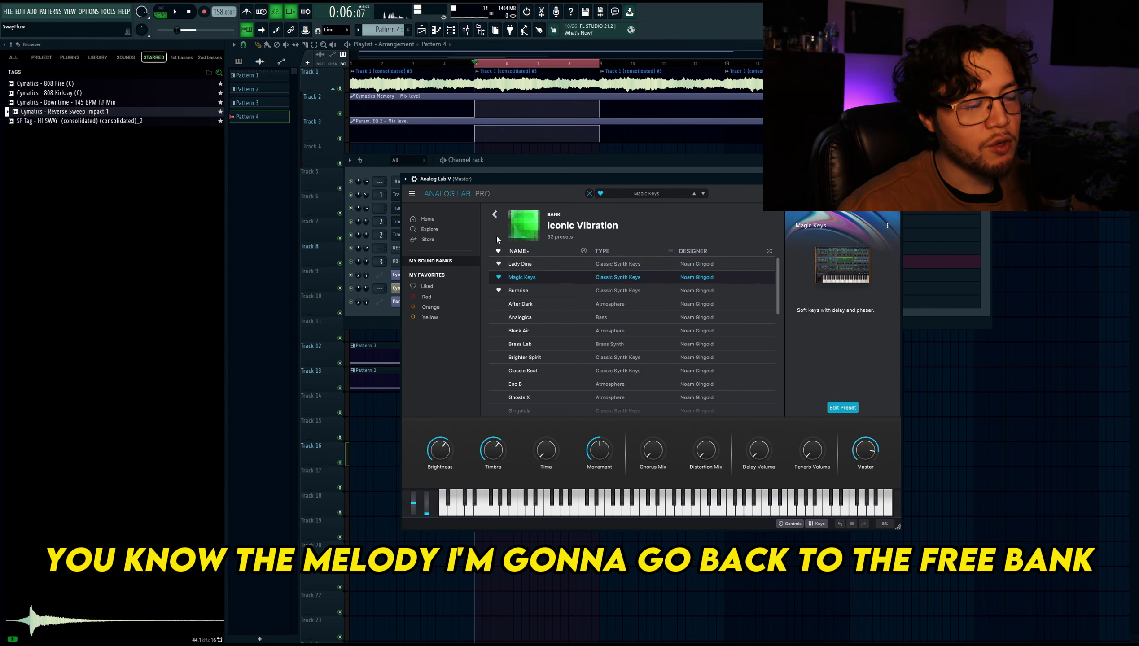
- Write a two-bar Magic Keys melody alternating D6, A5 and D#6 in Pattern 4, and duplicate it to fill four bars
key("F7")
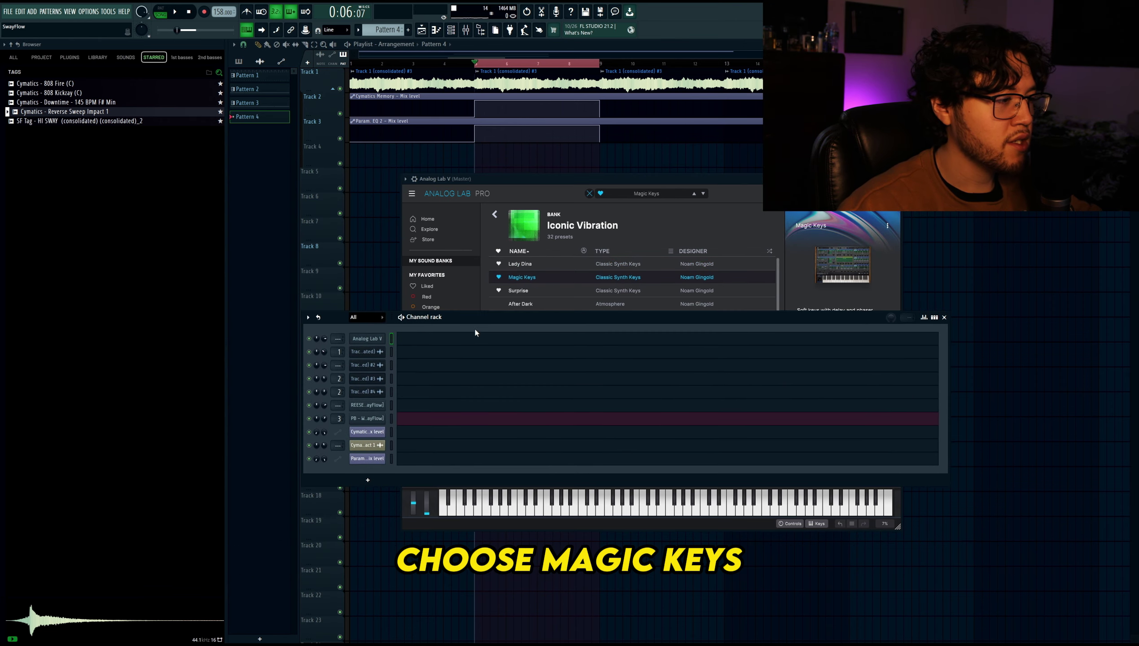
left_click_drag(475, 327, 469, 185)
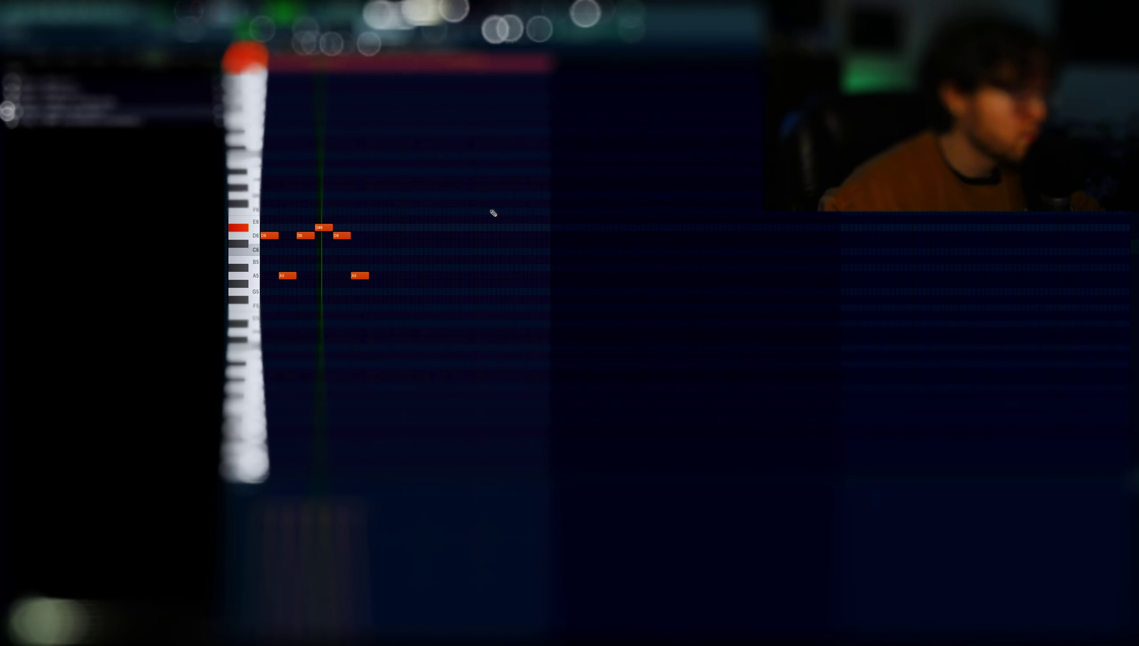
key("ctrl+b")
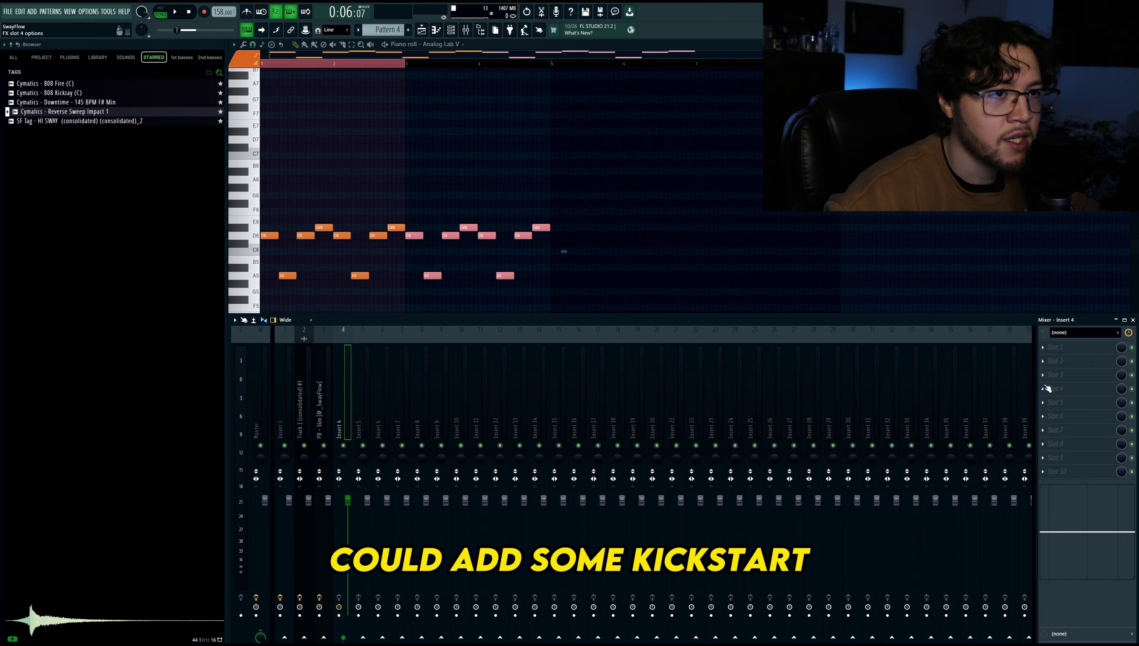
- Add Kickstart 2 to slot 4 of mixer Insert 4 for the Magic Keys sound
left_click(1046, 388)
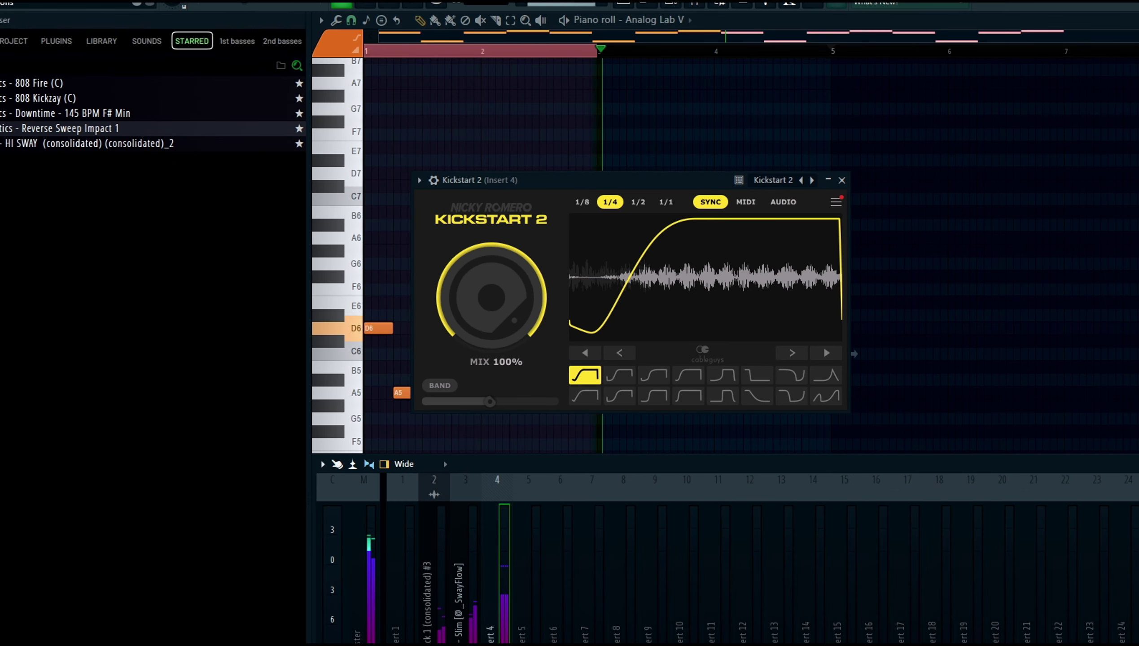
left_click(1136, 488)
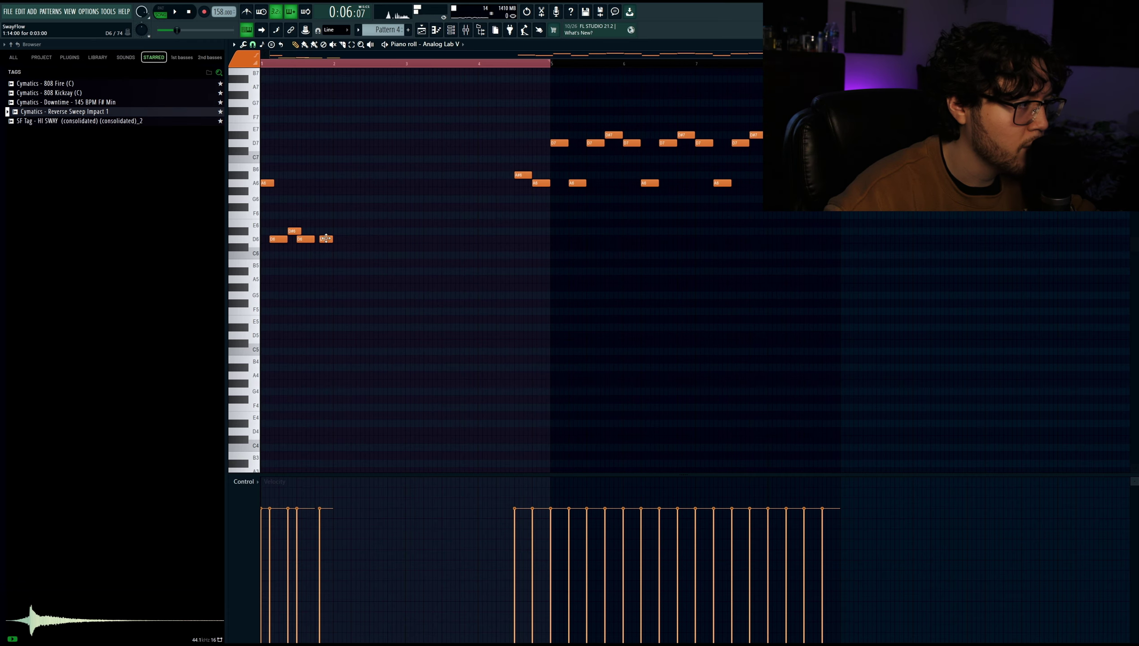
- Adjust the last D6 note of the new opening phrase to close its gap, duplicate the phrase after itself, and play it back
left_click_drag(325, 239, 270, 175)
key("ctrl+b")
key("space")
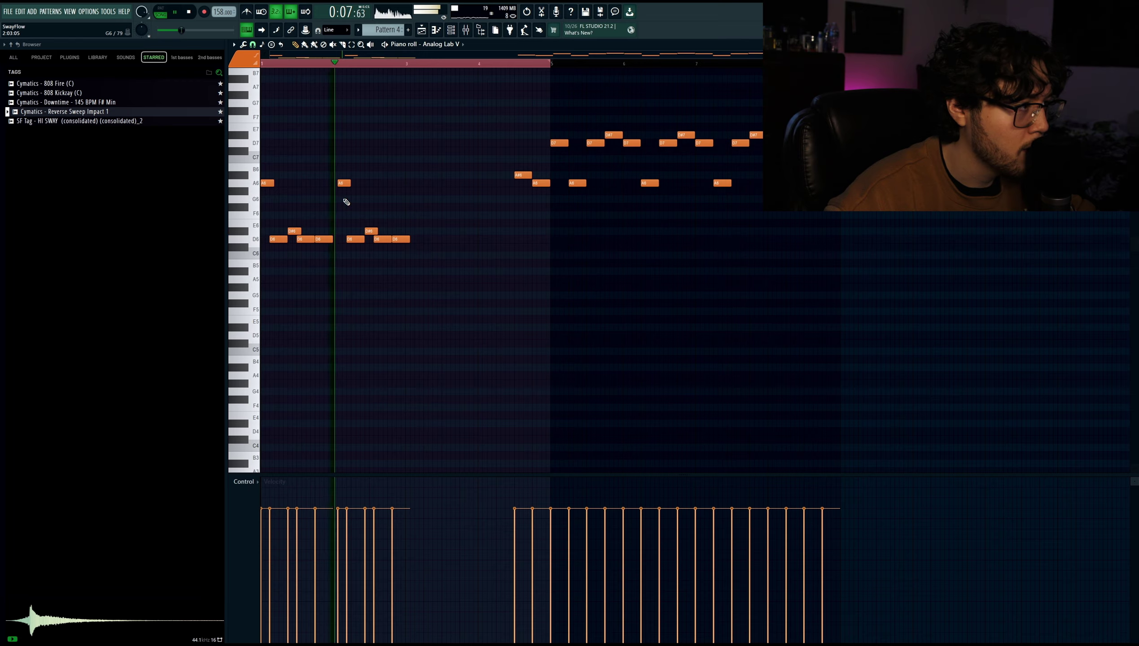
- Consolidate Track 8's melody to audio over the time selection, and add Cymatics Memory with the Homecoming preset and an adjusted high-pass to Insert 4
left_click_drag(361, 188, 437, 249)
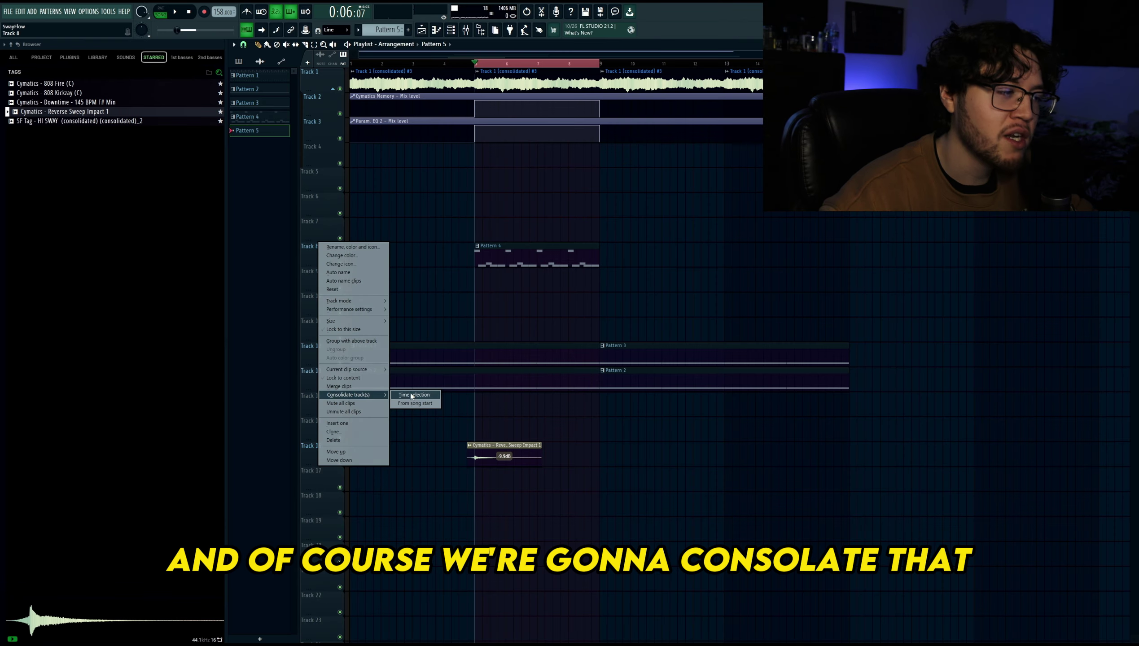
left_click(412, 395)
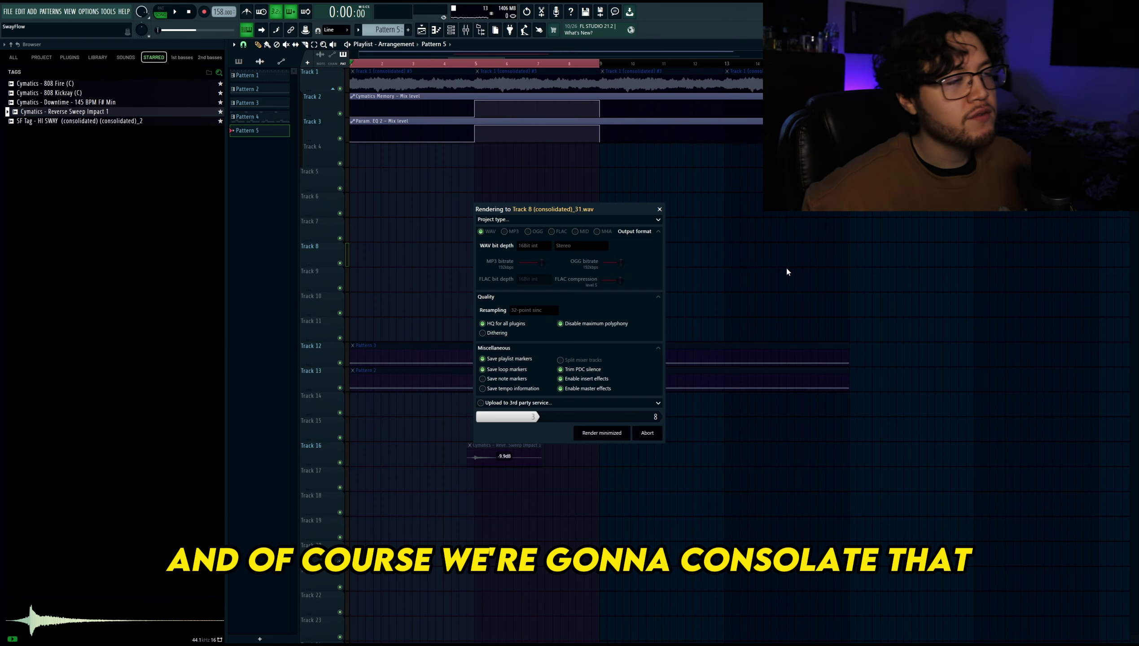
key("Return")
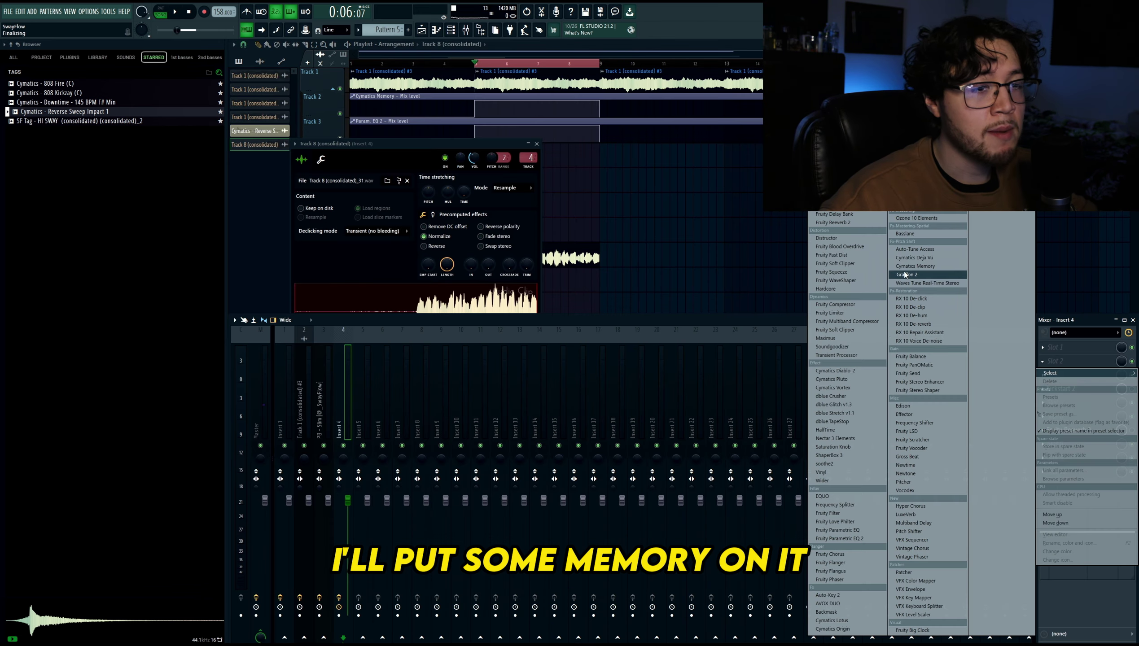
left_click(916, 266)
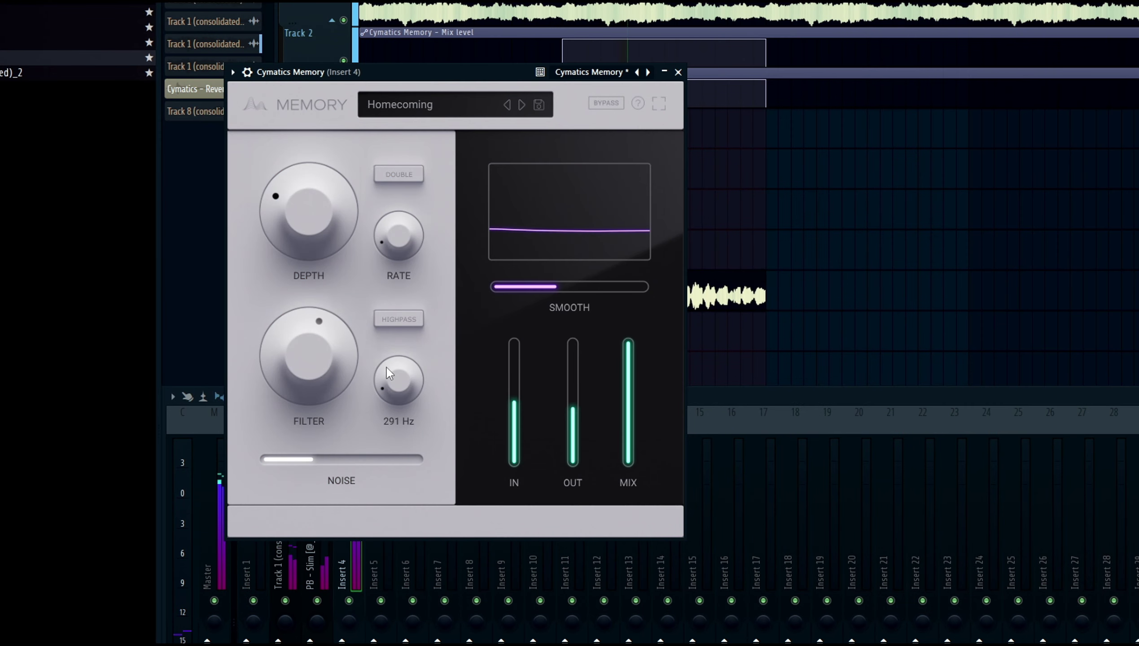
left_click_drag(394, 384, 389, 327)
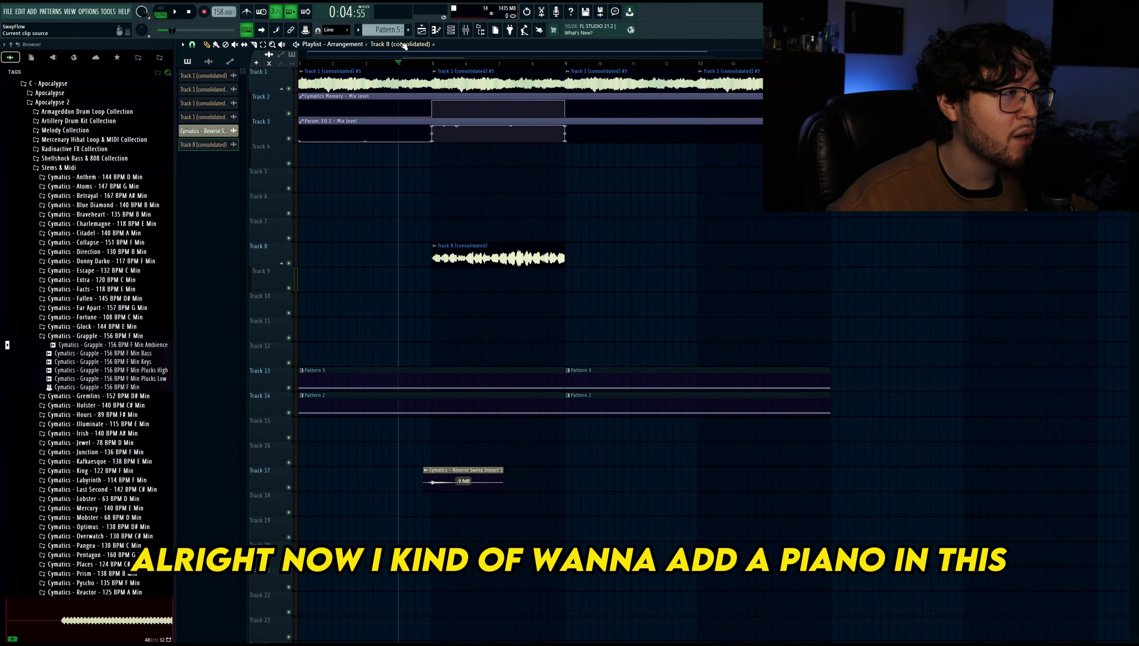
- Set up Pattern 5 with a Kontakt NOIRE piano and place a four-bar clip of it at bar 9 on Track 7
left_click(407, 31)
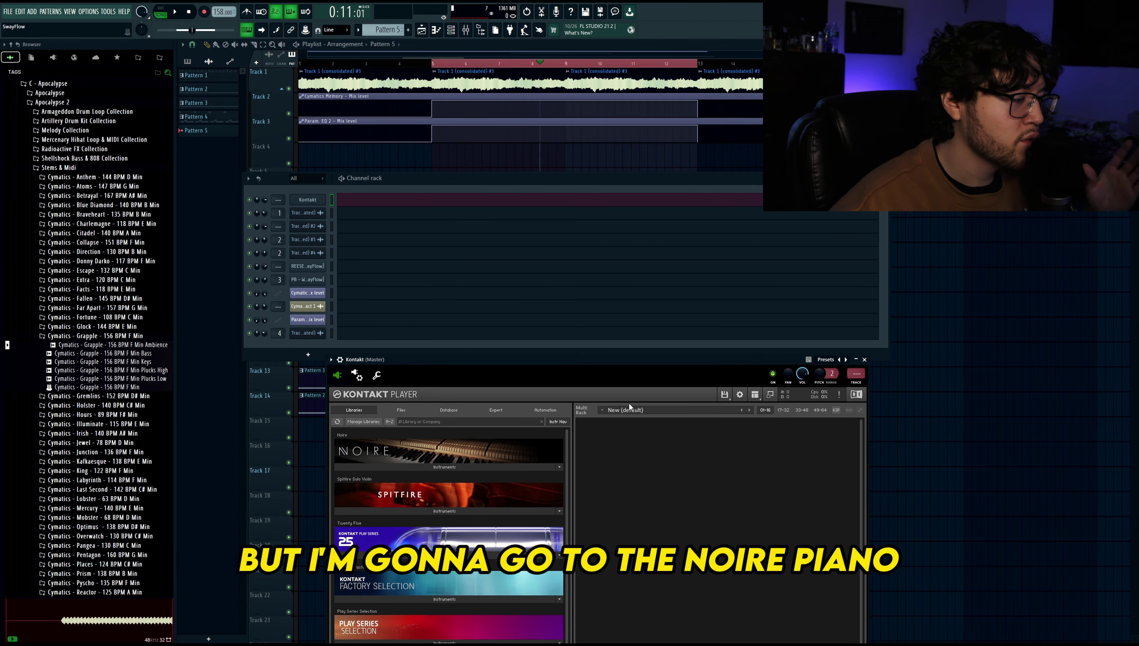
left_click(444, 464)
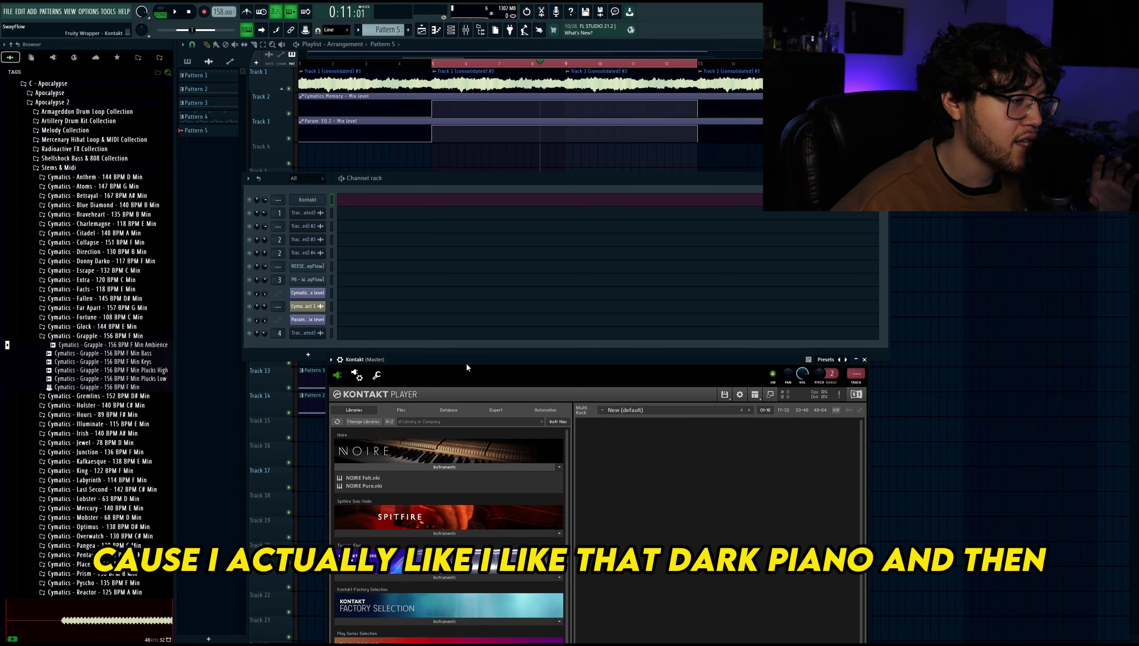
left_click_drag(466, 363, 443, 192)
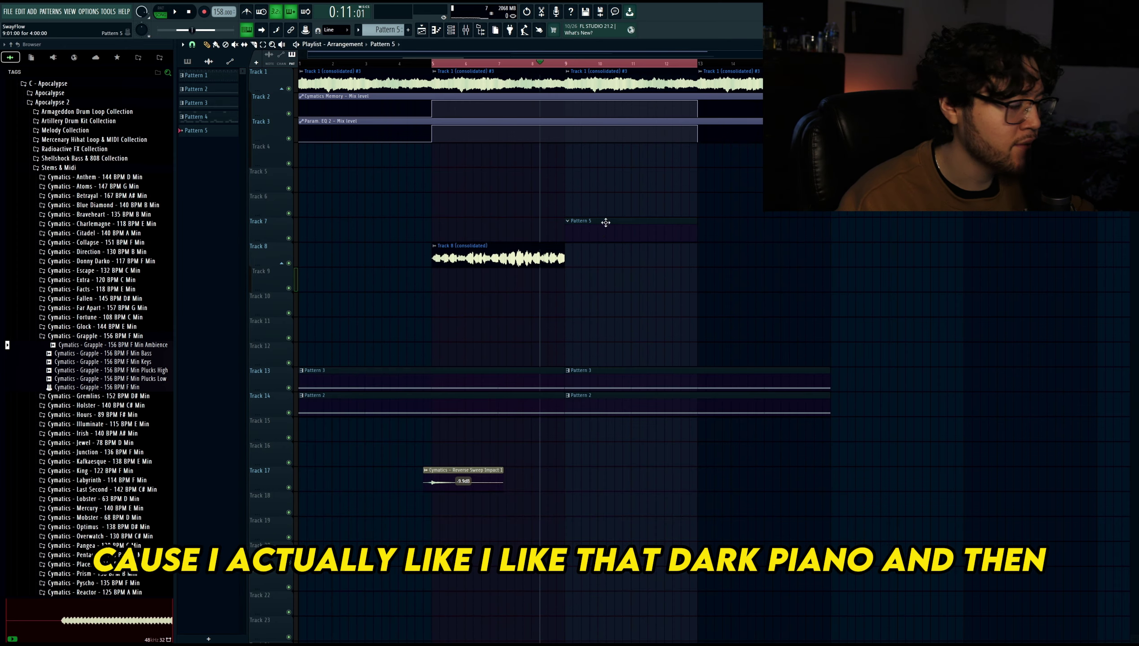
- Write a Pattern 5 piano phrase alternating D6 and D#6 with A5, and duplicate the phrase directly after itself
double_click(605, 222)
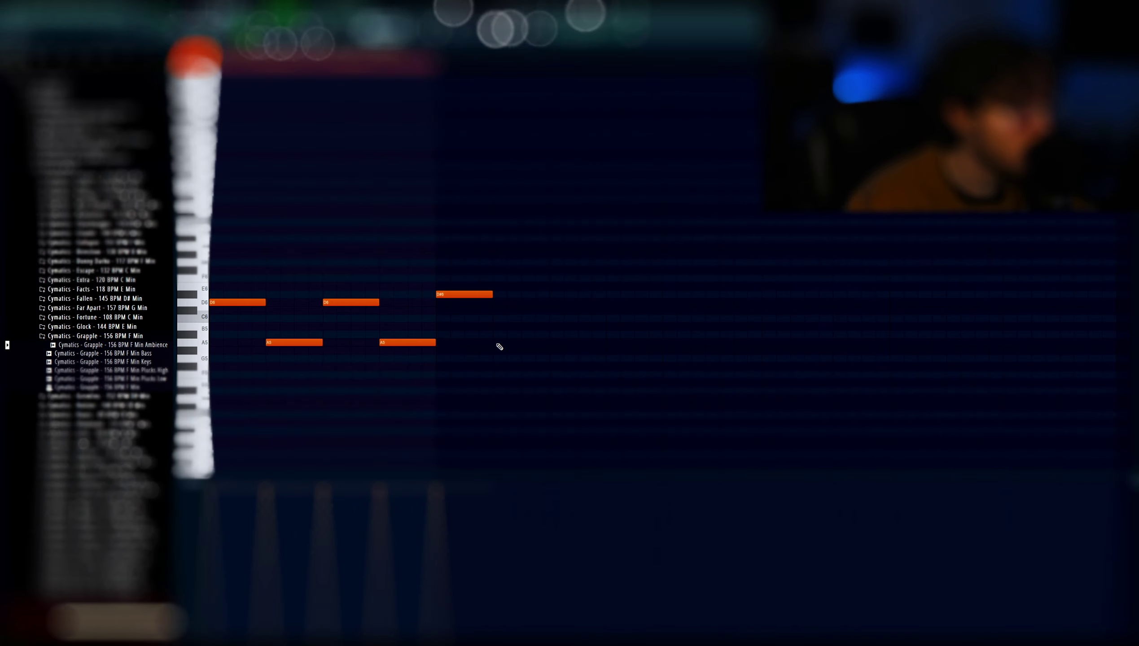
left_click(498, 343)
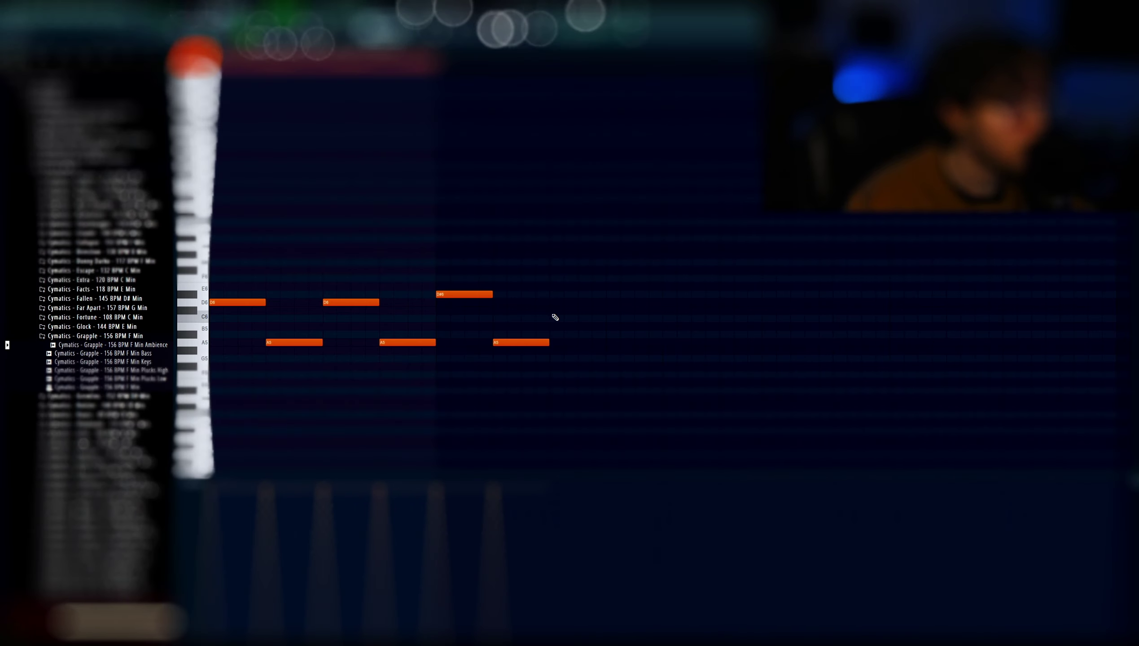
left_click(606, 343)
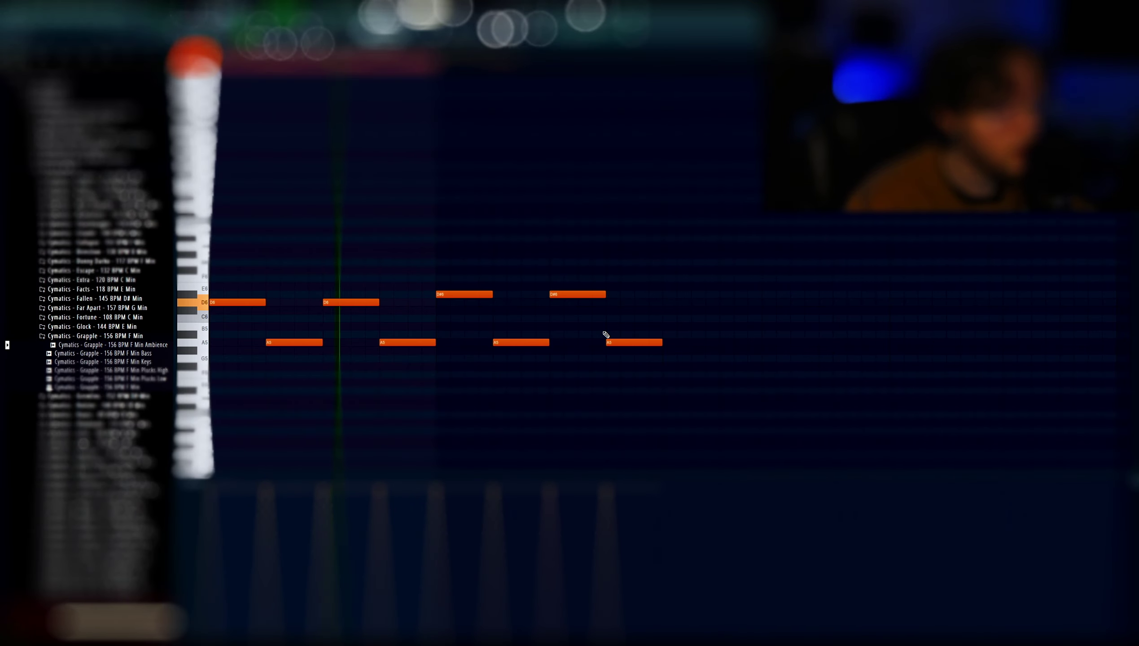
key("ctrl+a")
key("ctrl+b")
scroll(605, 284, "down", 3)
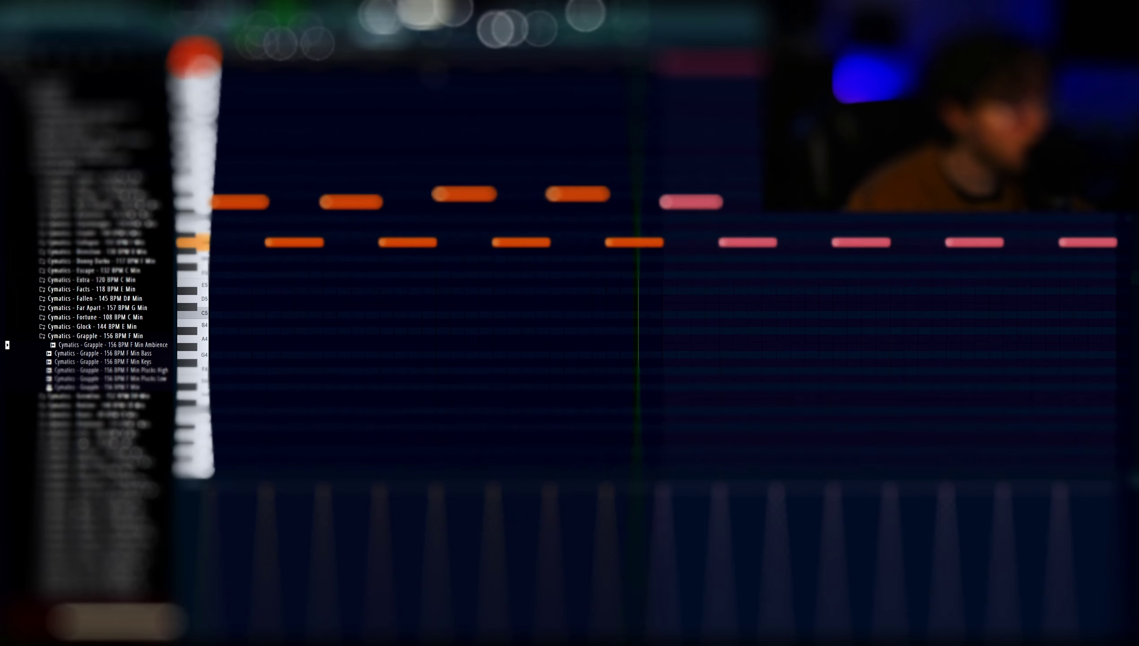
scroll(434, 72, "down", 4)
key("ctrl+d")
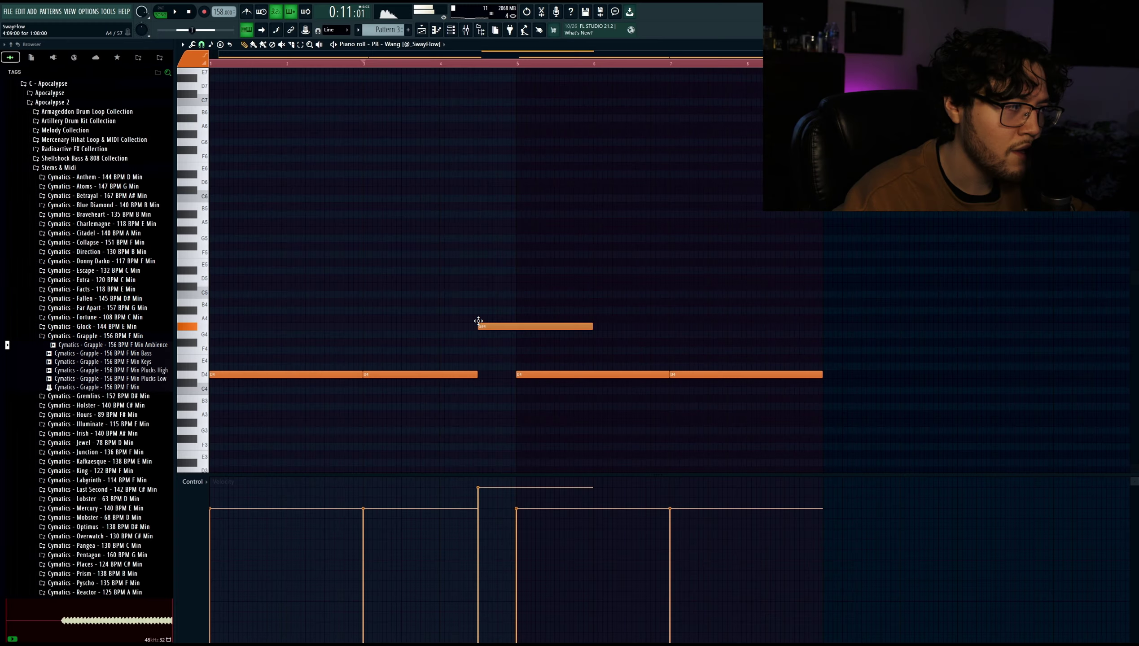
- Fill the end of bar 4 in the Pattern 3 bass with A4, and replace the ending at bars 7–8 with a copy of bars 3–4
left_click(478, 316)
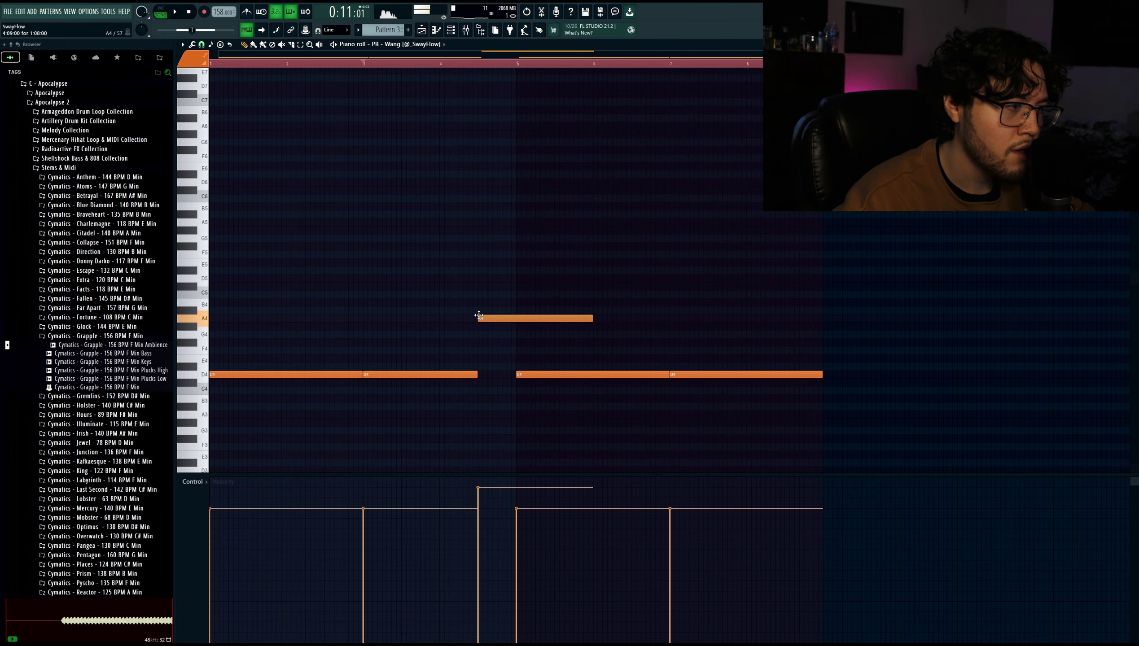
left_click_drag(592, 319, 517, 326)
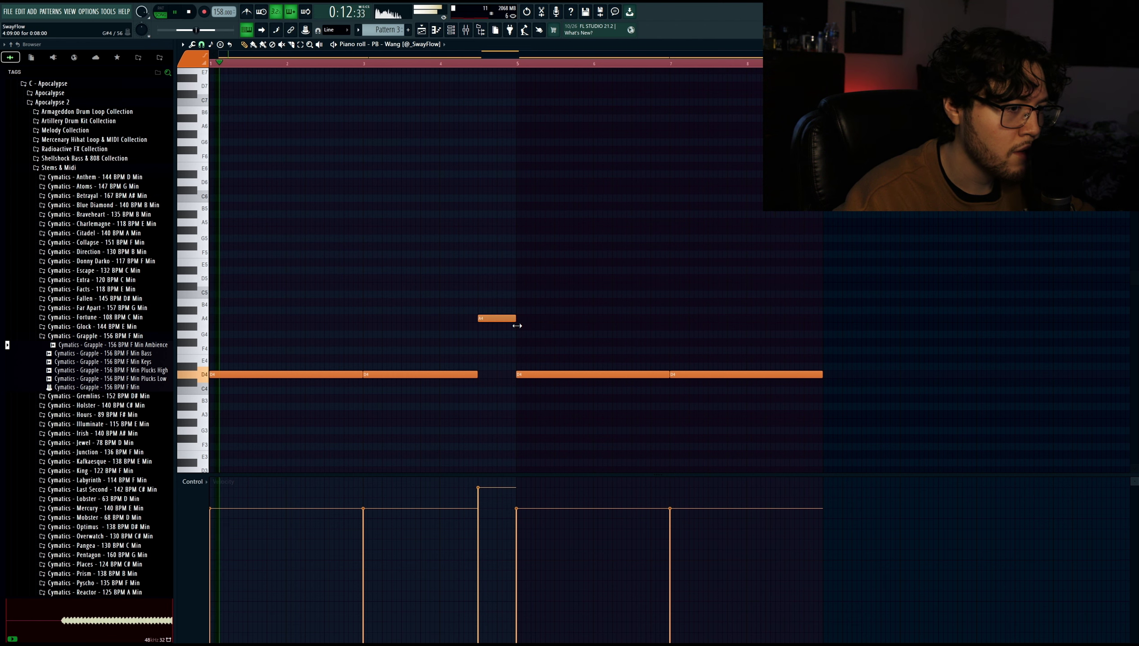
right_click(722, 374)
left_click_drag(597, 399, 440, 297)
left_click_drag(496, 415, 392, 296)
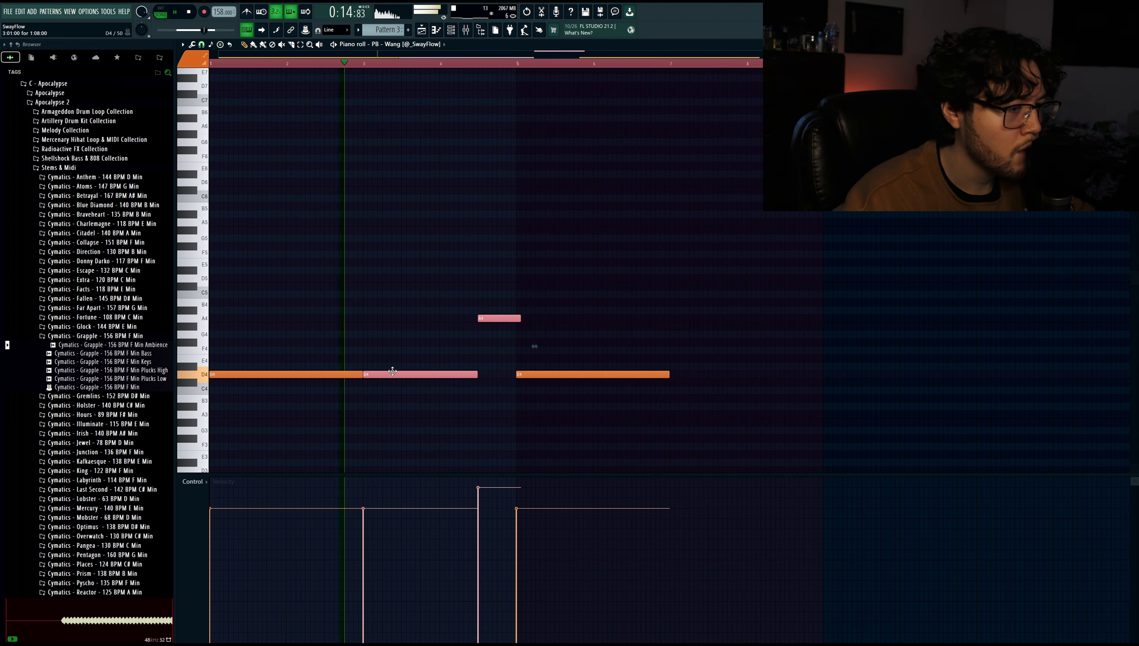
left_click_drag(392, 371, 688, 368)
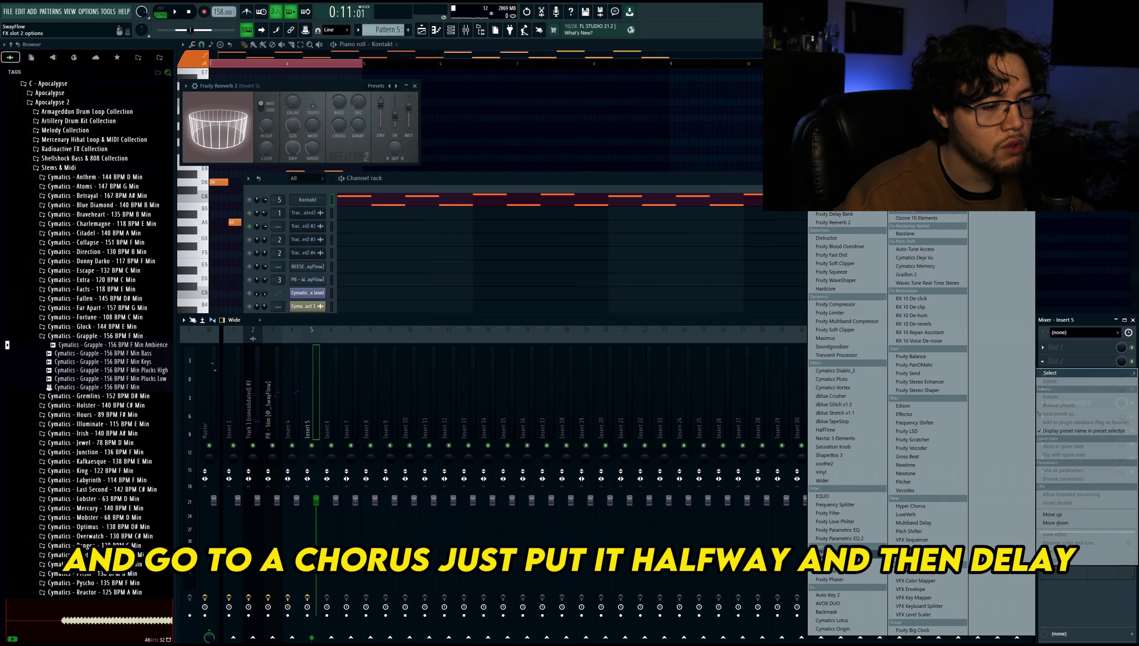
- Add Fruity Chorus and Fruity Delay Bank to mixer Insert 5, moving the delay up the effect chain
left_click(830, 555)
left_click(1059, 443)
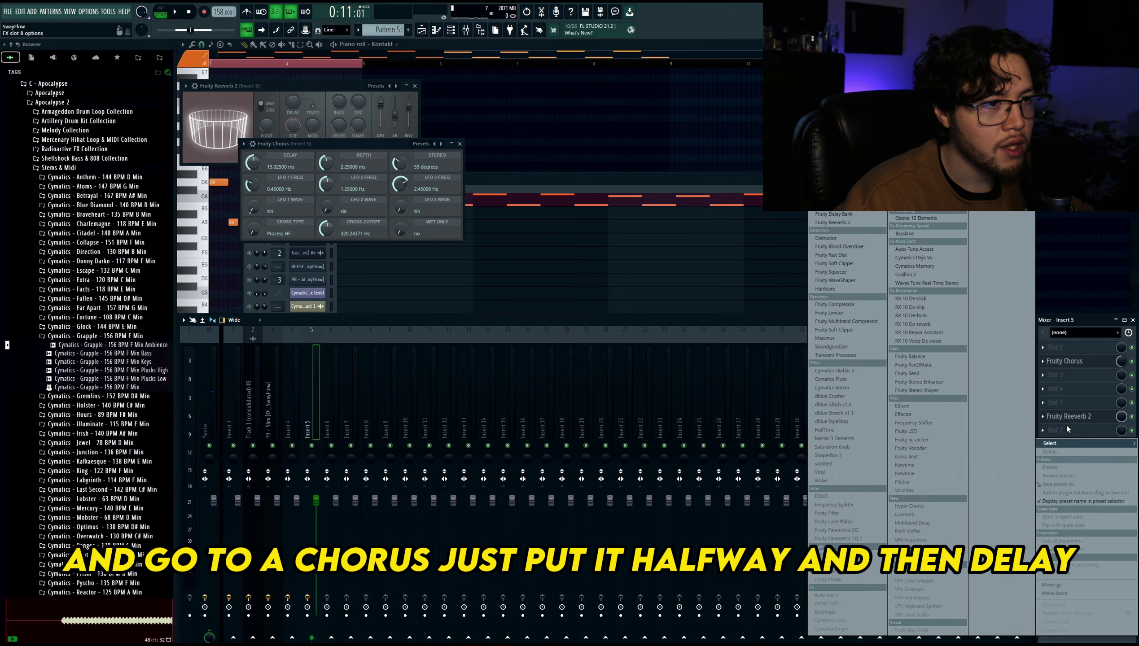
left_click(857, 213)
left_click_drag(1067, 444, 1070, 406)
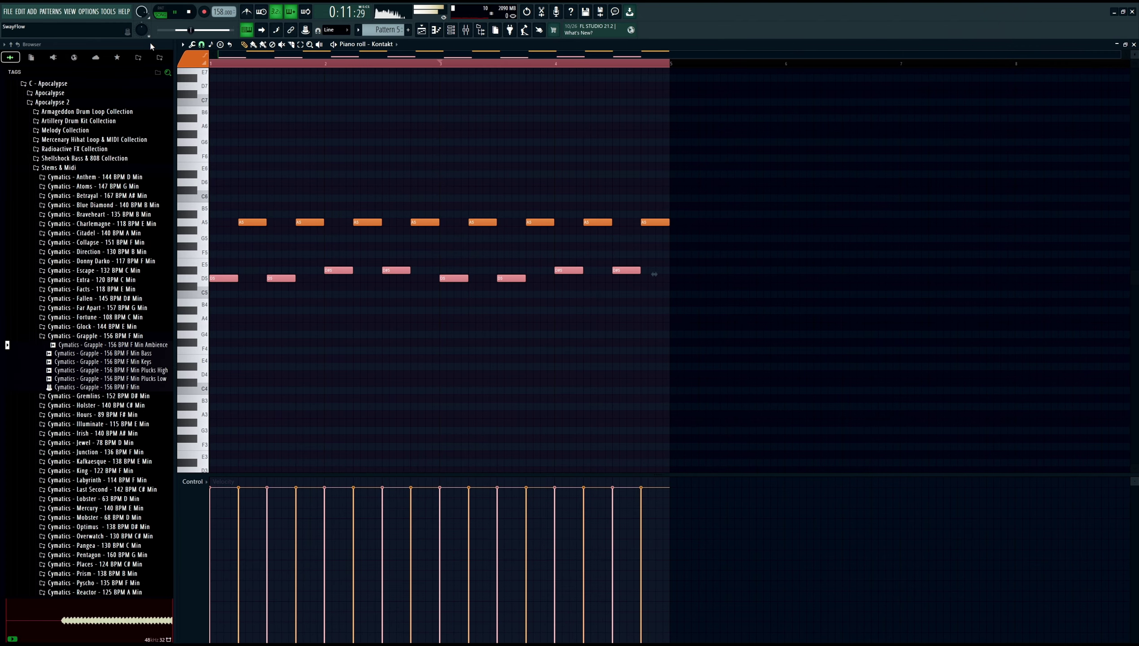
- Rework bar 2 of the Pattern 5 piano melody to alternate A#5 and D#5, and replace bars 3–4 with a copy of bars 1–2
left_click(397, 169, "ctrl")
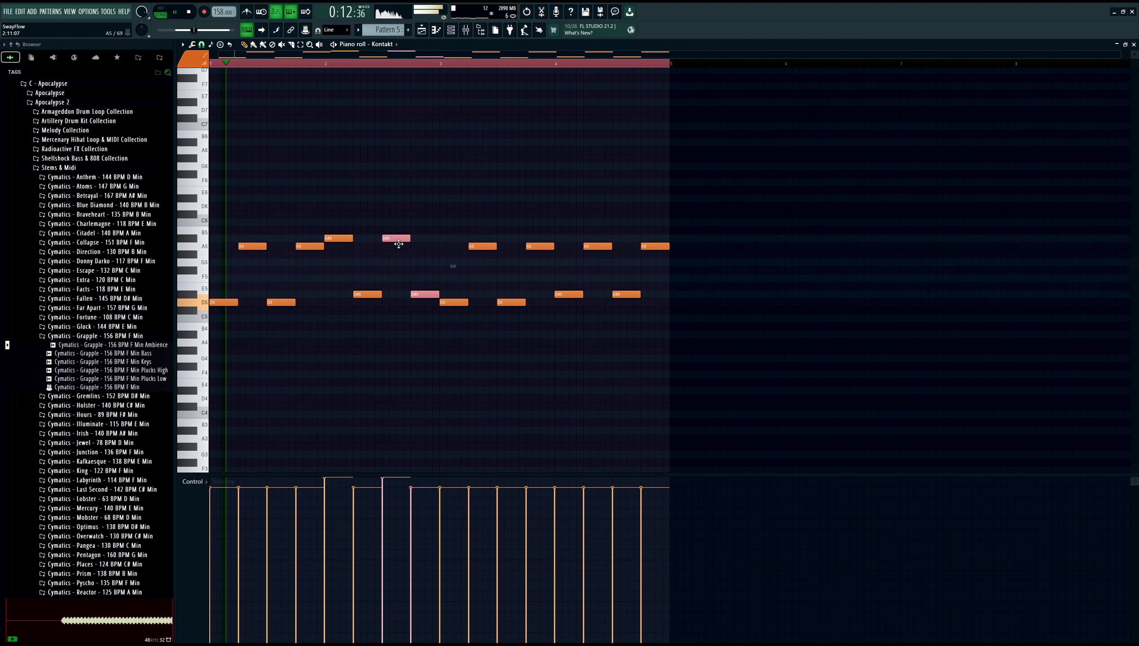
left_click_drag(447, 196, 750, 369)
key("Delete")
key("ctrl+a")
left_click_drag(226, 303, 455, 305)
left_click(478, 333, "ctrl")
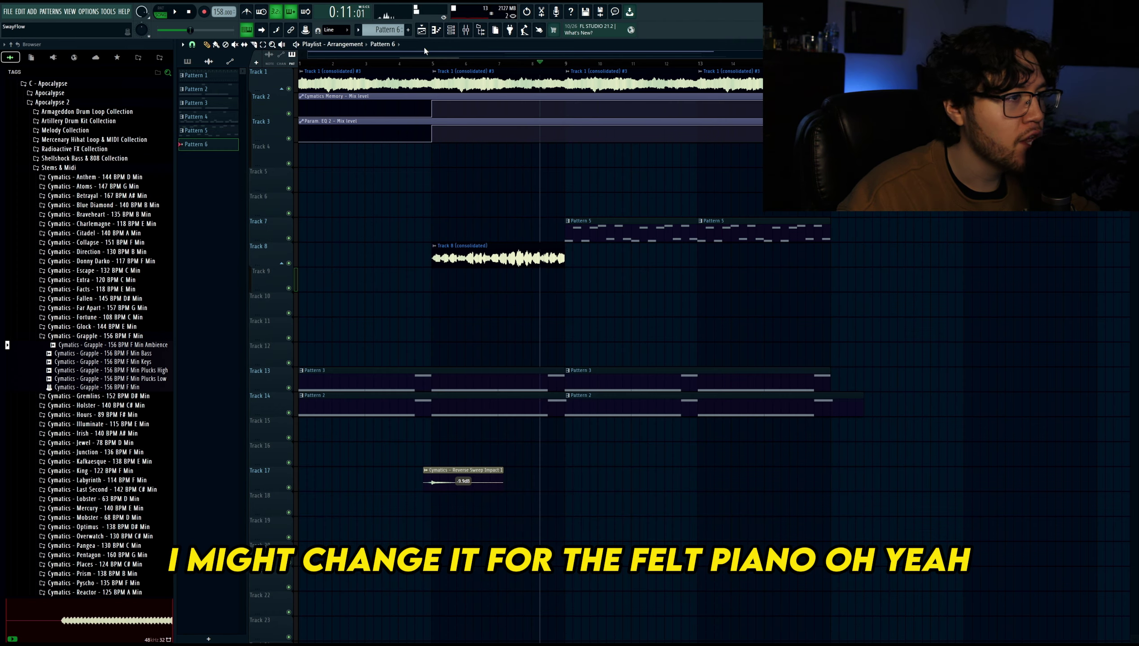
- Place a Pattern 6 clip at bar 9 on Track 5 and extend its length
left_click(565, 180)
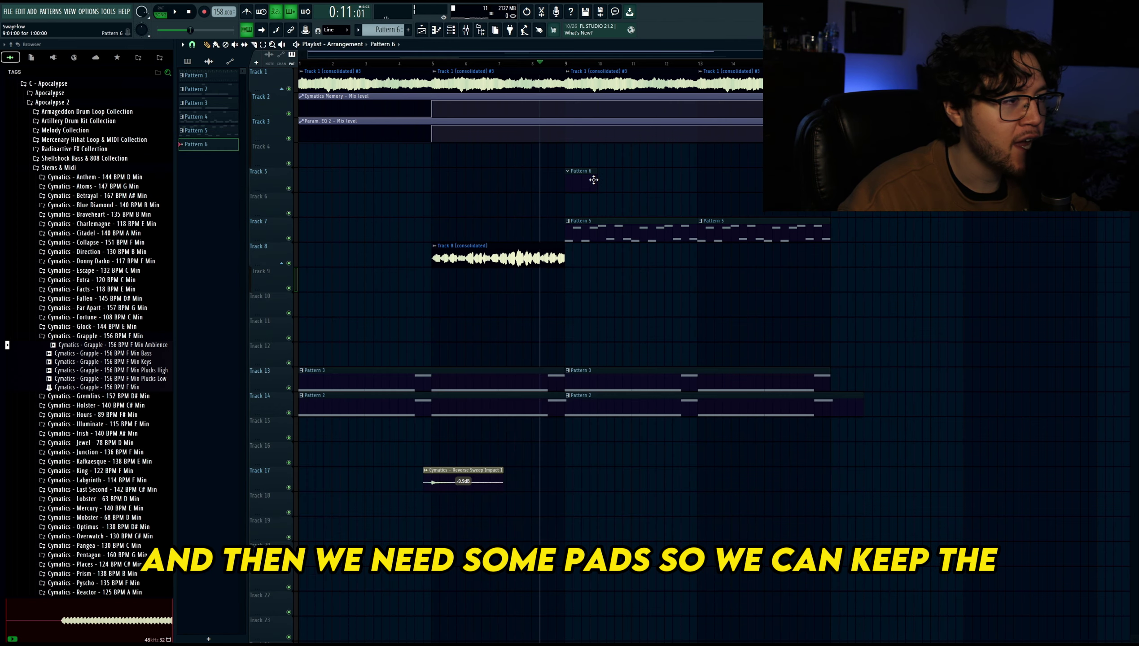
left_click_drag(596, 184, 694, 186)
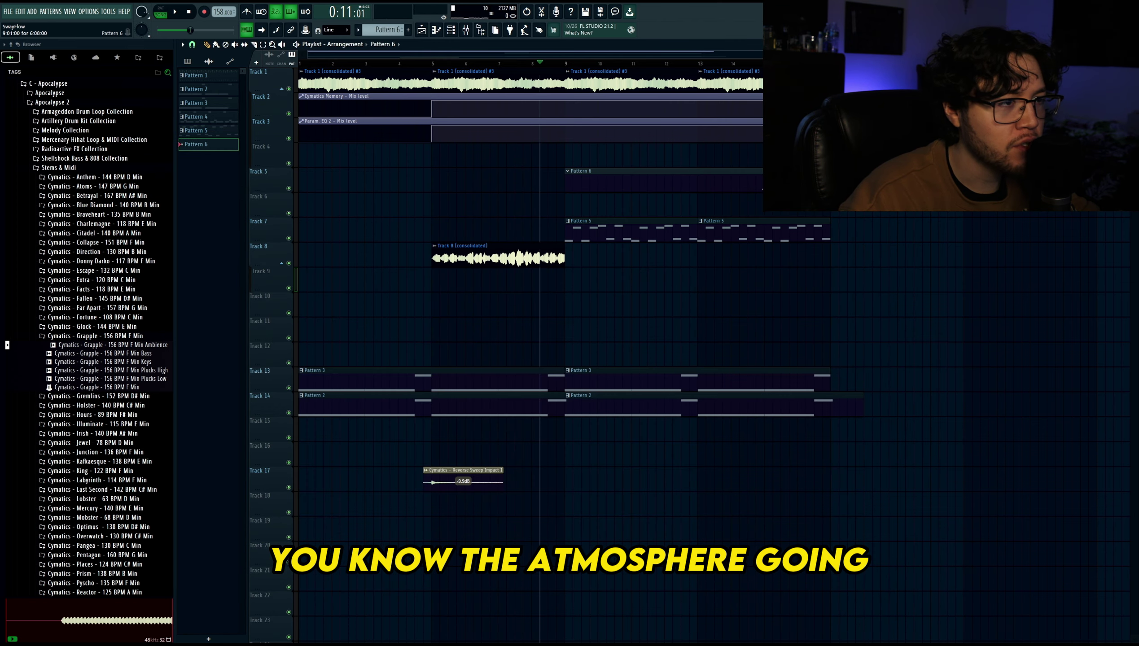
- Audition the Fairy, Empty, Eeriee, Dempt and Rey pad one-shots from the Genesis Multi-Kit
key("F6")
left_click(138, 57)
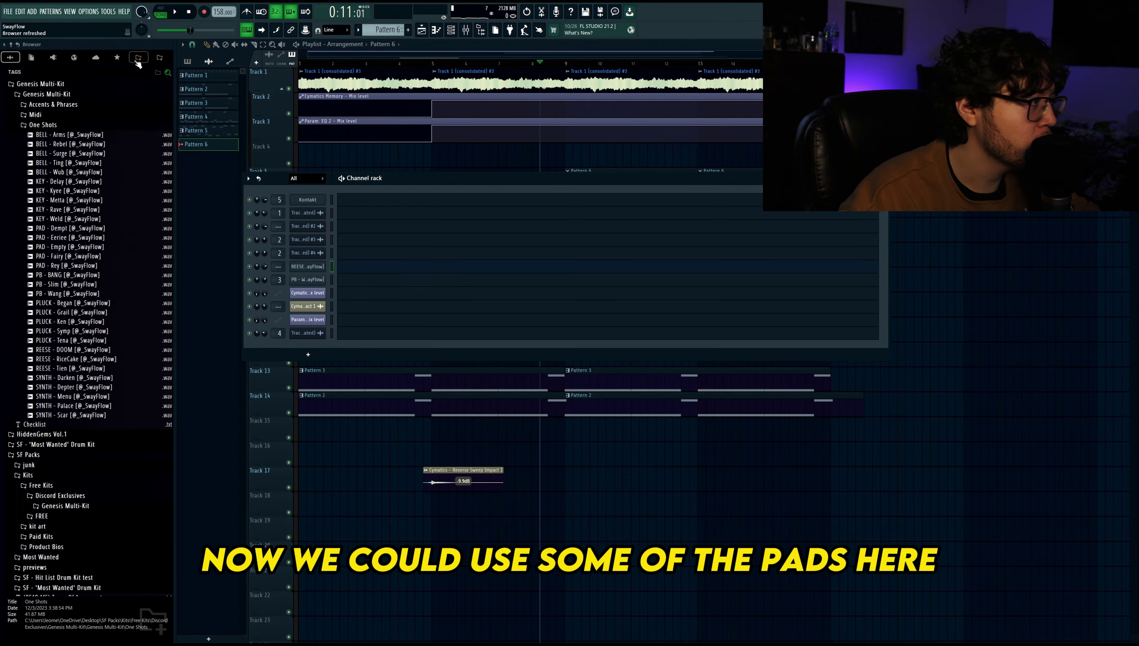
left_click(51, 259)
left_click(258, 214)
left_click(262, 196)
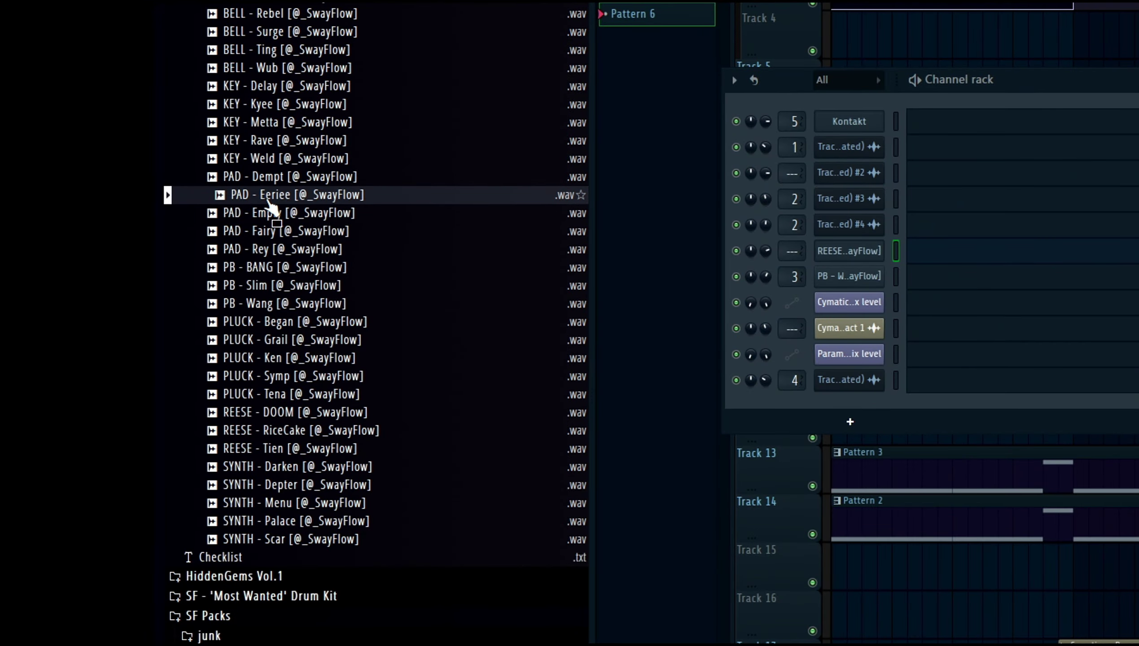
left_click(268, 178)
left_click(258, 250)
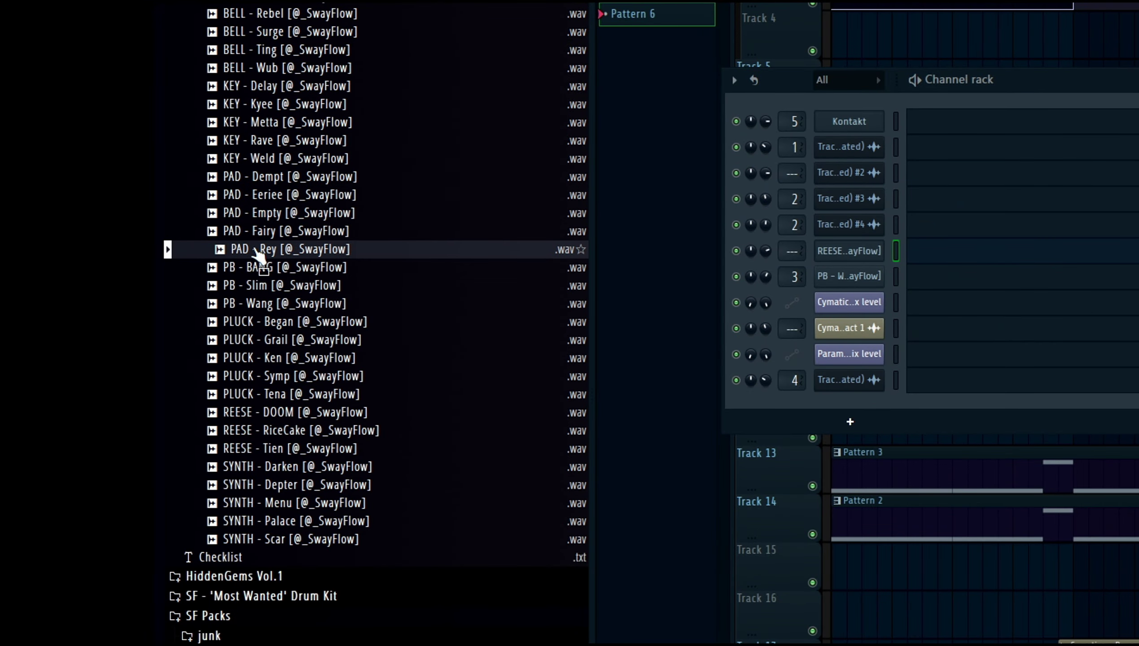
left_click(261, 231)
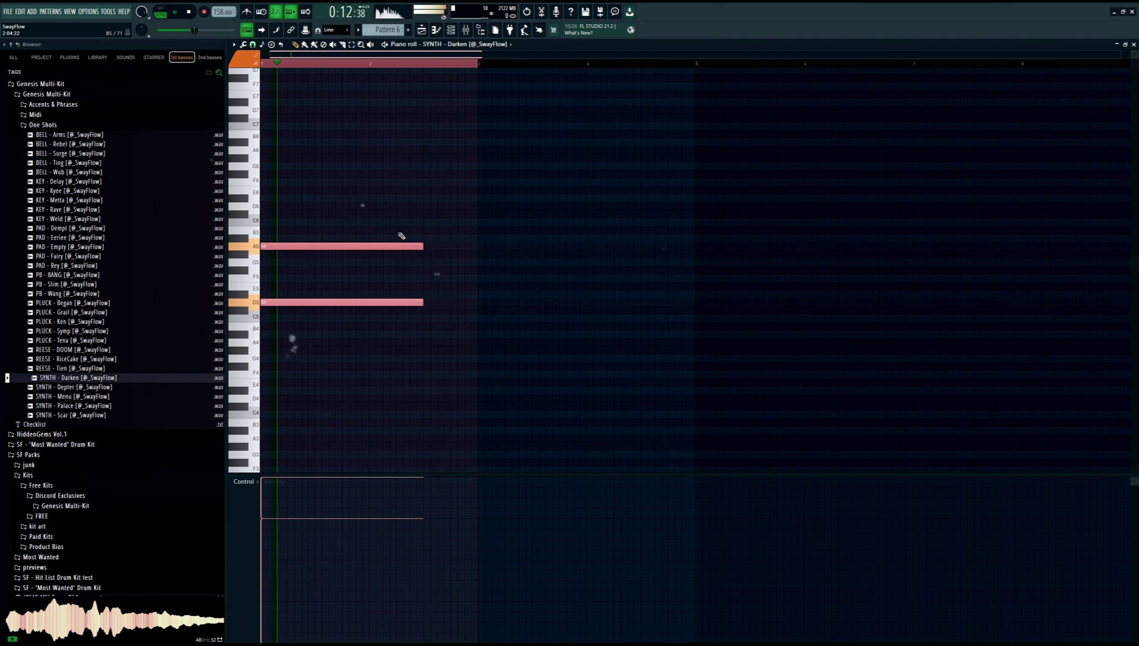
- Write one-bar SYNTH - Darken chords of D5 with A5 and D5 with A#5 in Pattern 6, and duplicate them to fill four bars
scroll(412, 246, "up", 1)
scroll(404, 247, "down", 3)
scroll(404, 247, "down", 1)
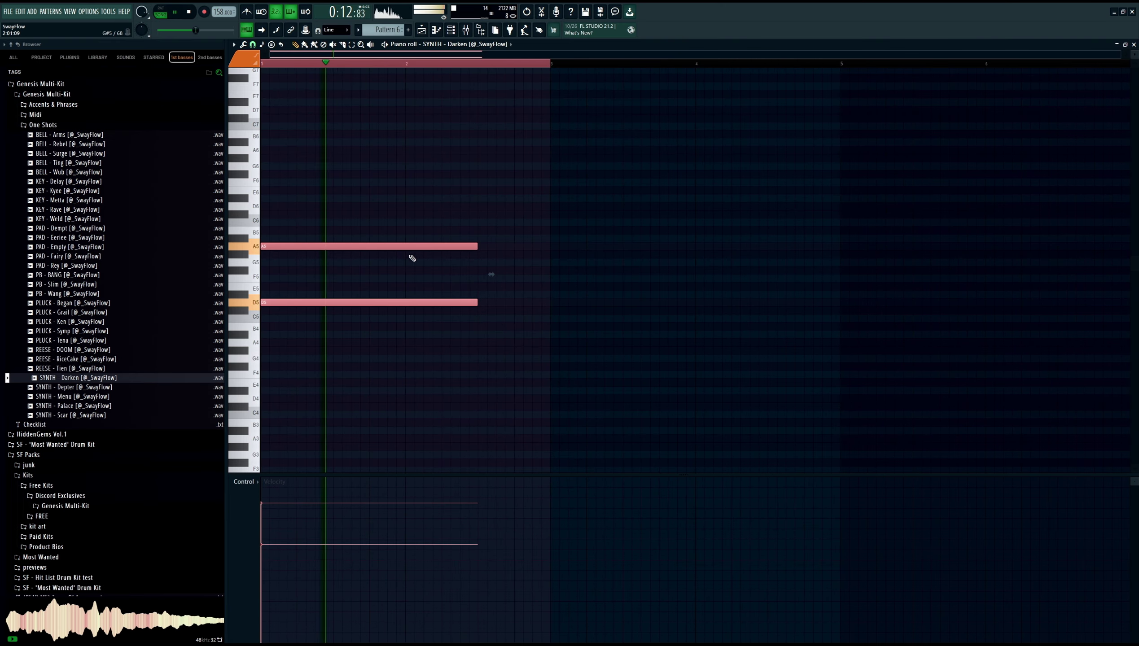
left_click(412, 256, "ctrl")
key("space")
left_click(413, 239)
key("space")
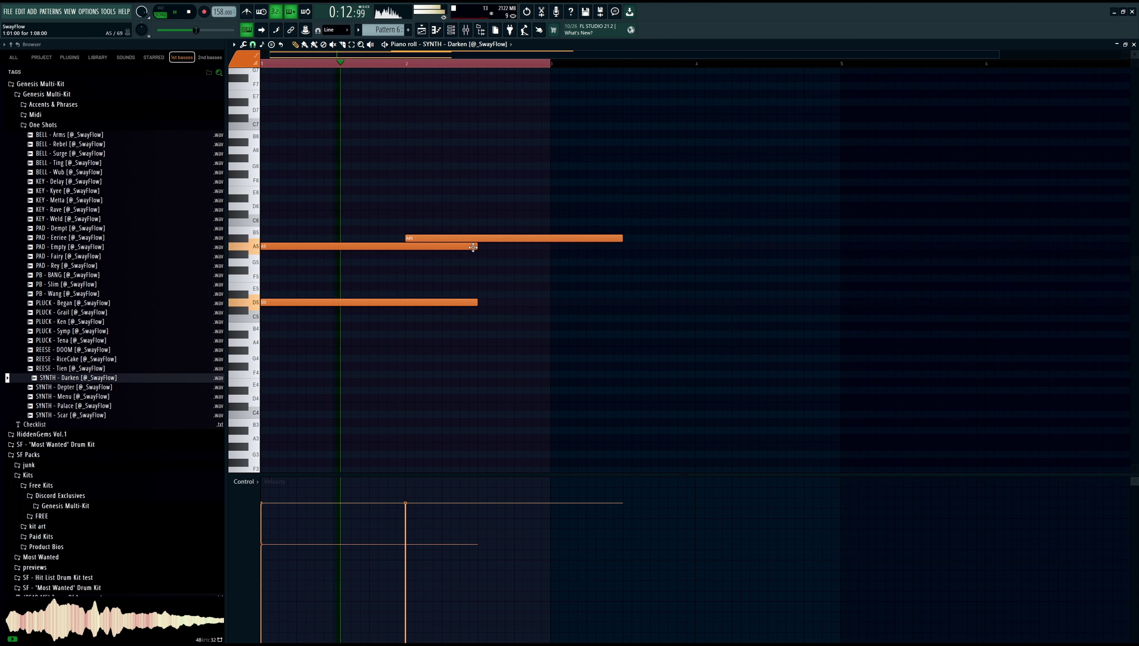
left_click_drag(465, 248, 406, 260)
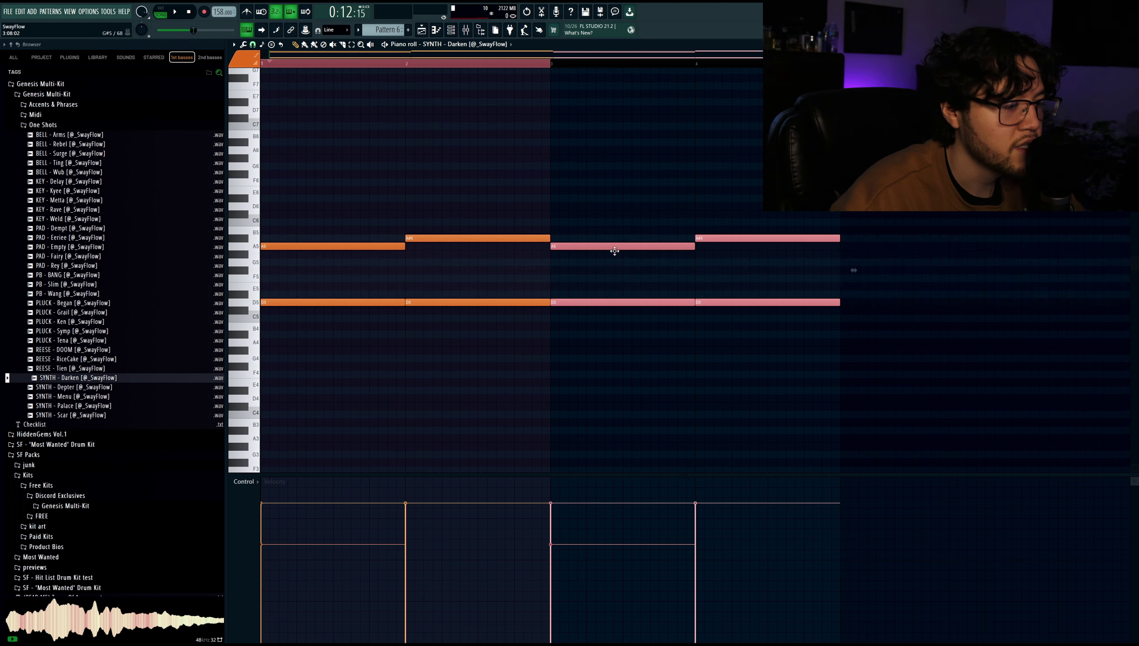
- Set the SYNTH - Darken sample's time stretching to Stretch Pro, and add Portal with the Mrystal Ceth preset at a lower dry/wet mix
left_click(424, 30)
key("F6")
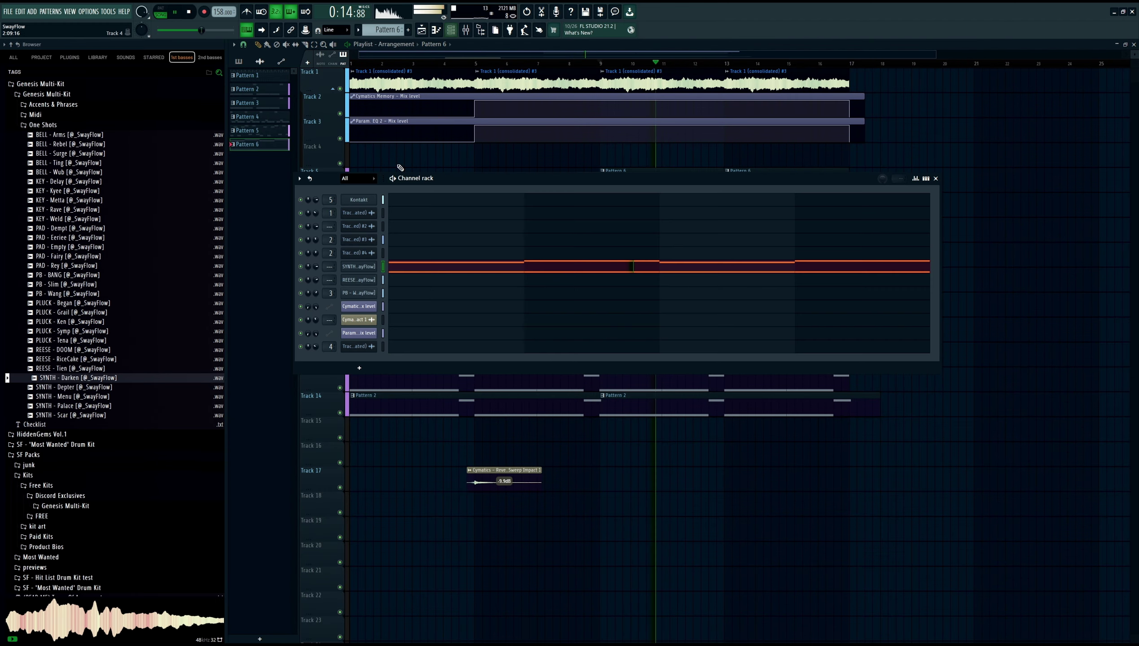
left_click(371, 267)
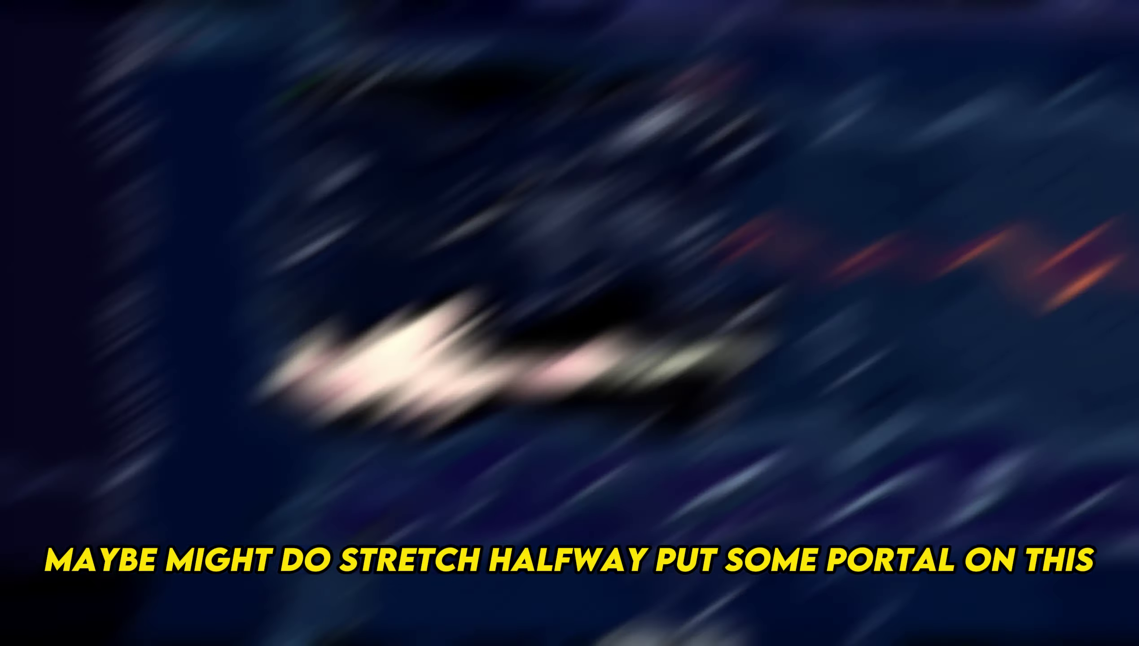
left_click(523, 199)
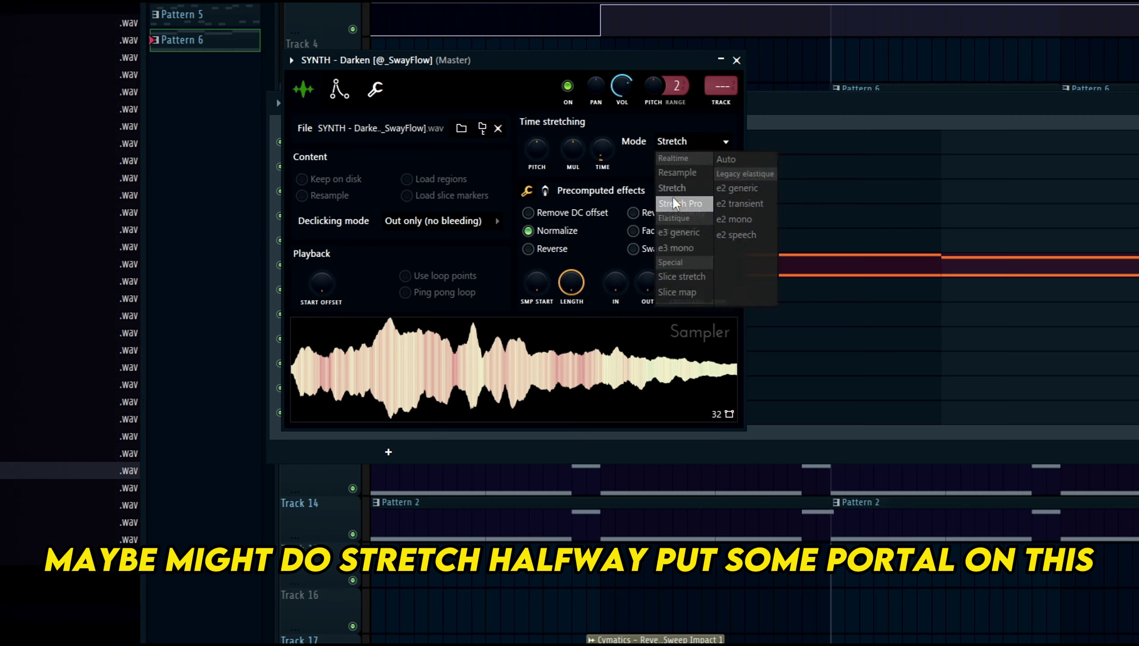
left_click(675, 204)
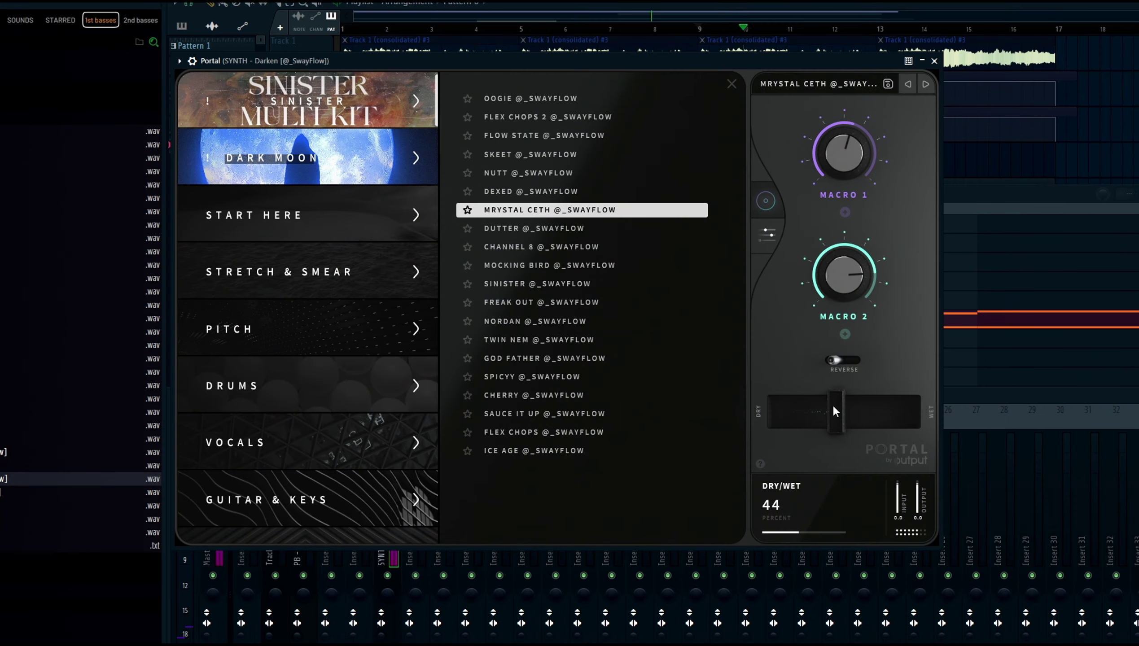
left_click_drag(831, 403, 823, 403)
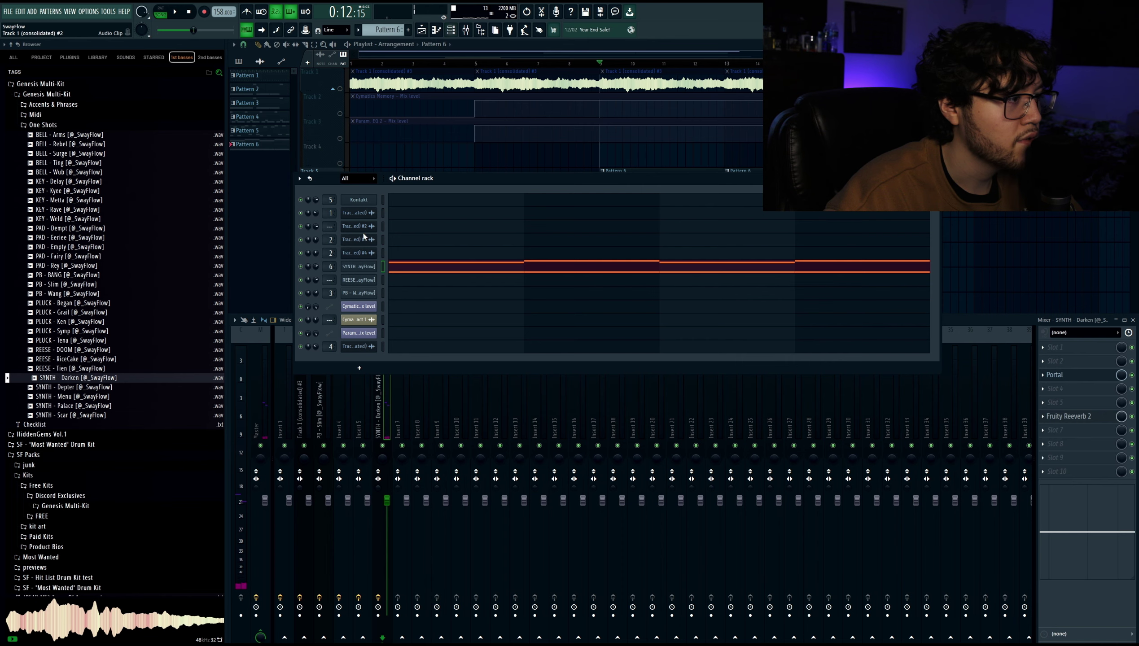
- Adjust the SYNTH - Darken sample's formant shift in Stretch Pro mode and add Fruity Parametric EQ 2 to its mixer track
left_click(366, 269)
left_click(519, 200)
left_click(513, 232)
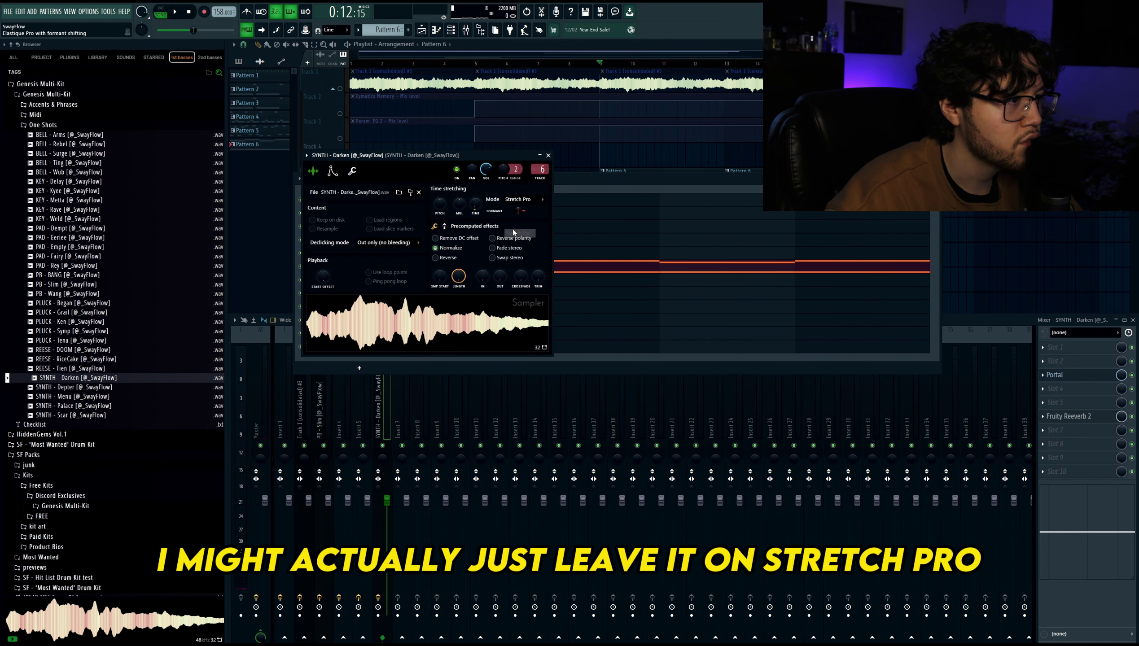
left_click_drag(524, 211, 525, 210)
key("space")
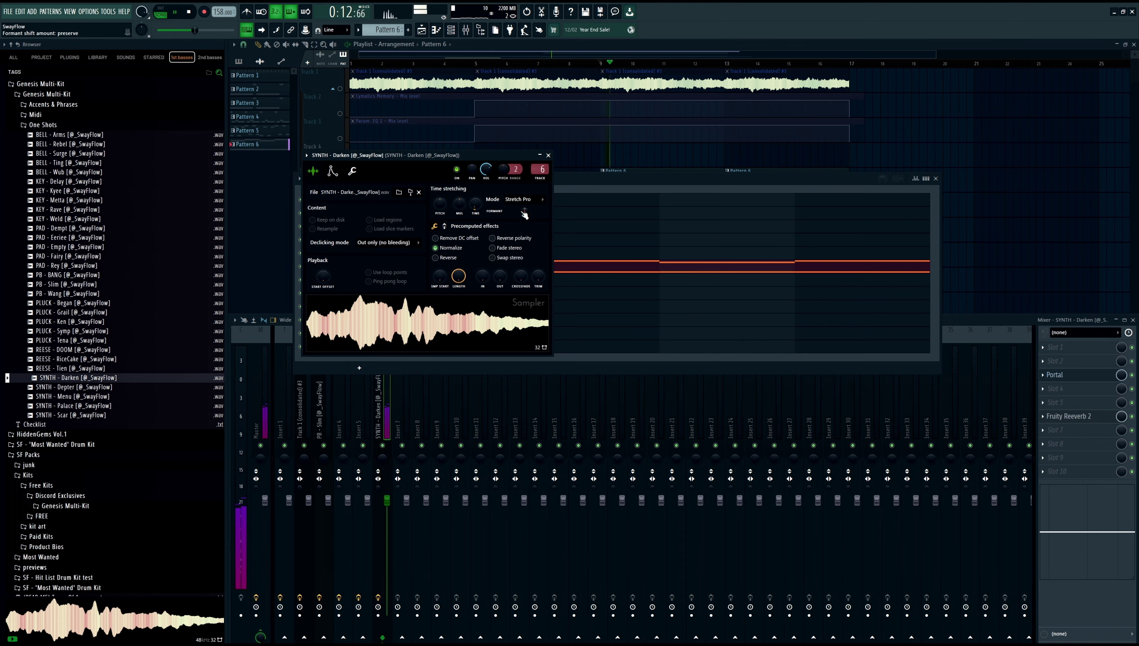
left_click(1066, 347)
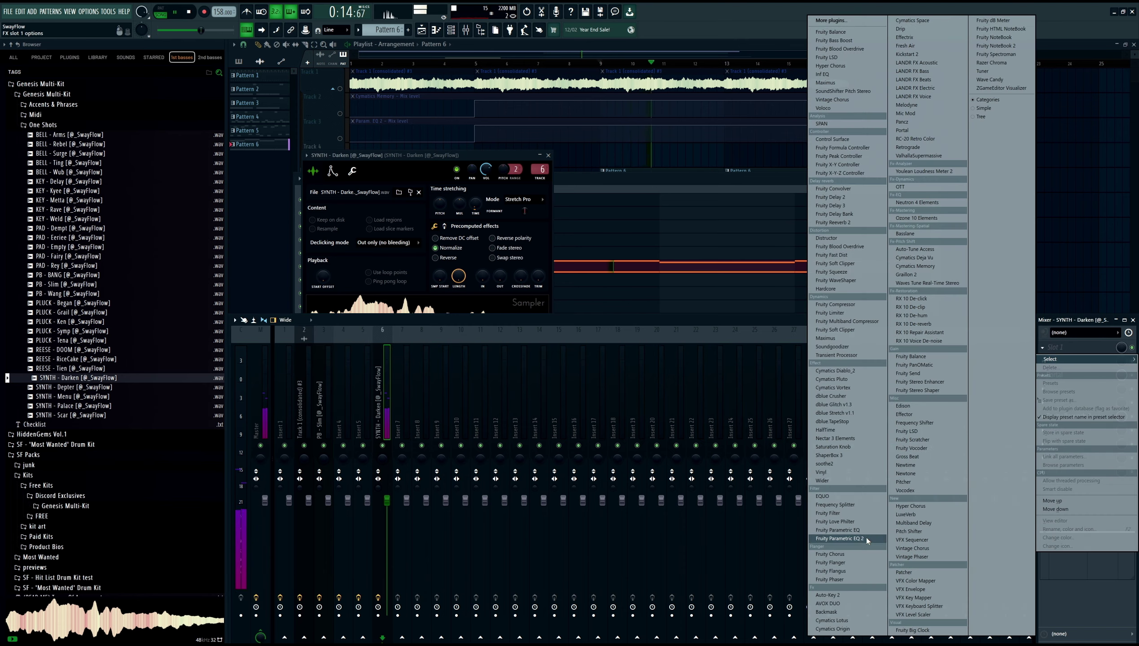
left_click(866, 537)
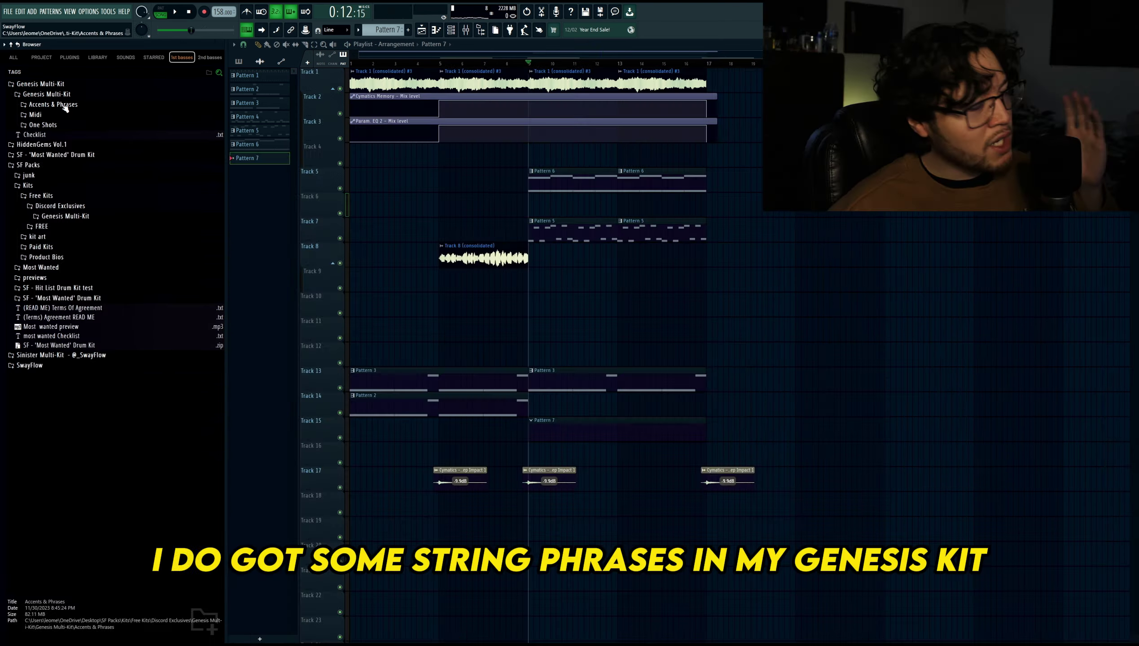
- Place String Phrase - Strange Feeling (154 Cmin) from the Genesis Multi-Kit's Accents & Phrases at bar 9 on Track 10
left_click(53, 105)
scroll(135, 323, "down", 5)
scroll(122, 325, "up", 3)
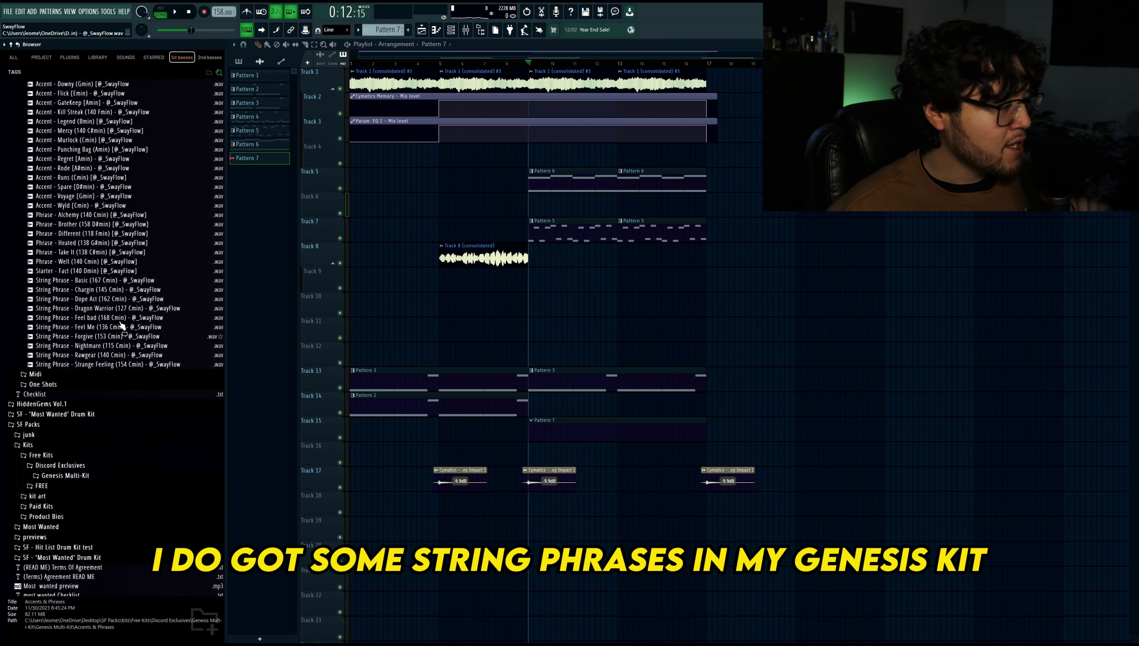
left_click(104, 406)
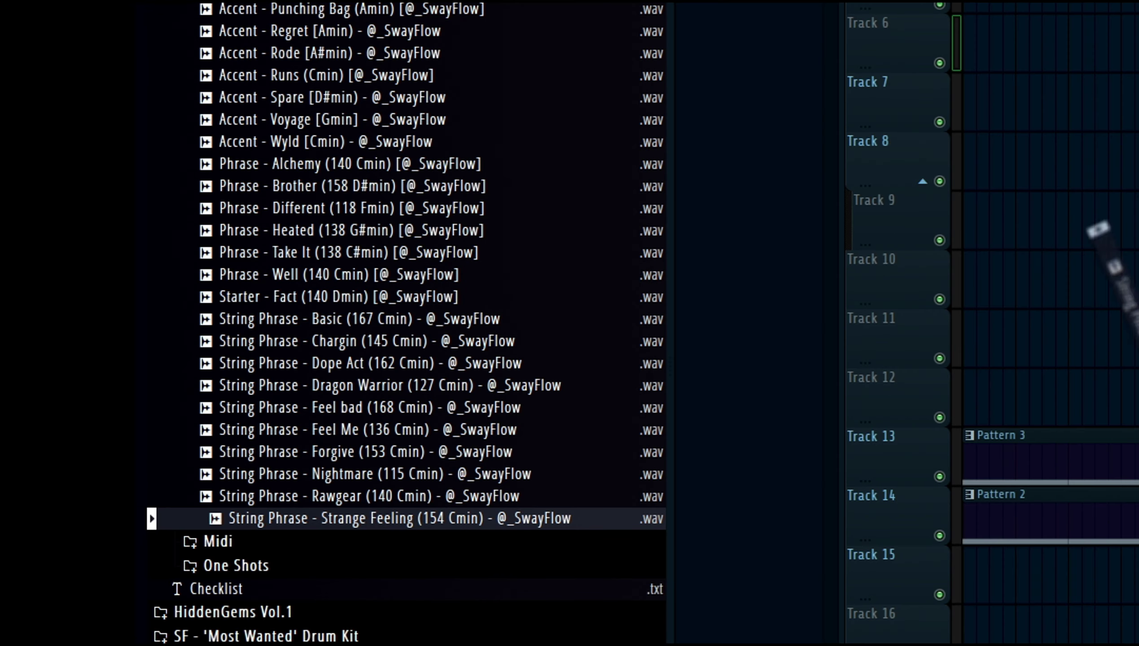
left_click_drag(1094, 228, 1138, 304)
- Lower the Strange Feeling clip's channel volume to about 42% and change its time-stretching mode
double_click(551, 307)
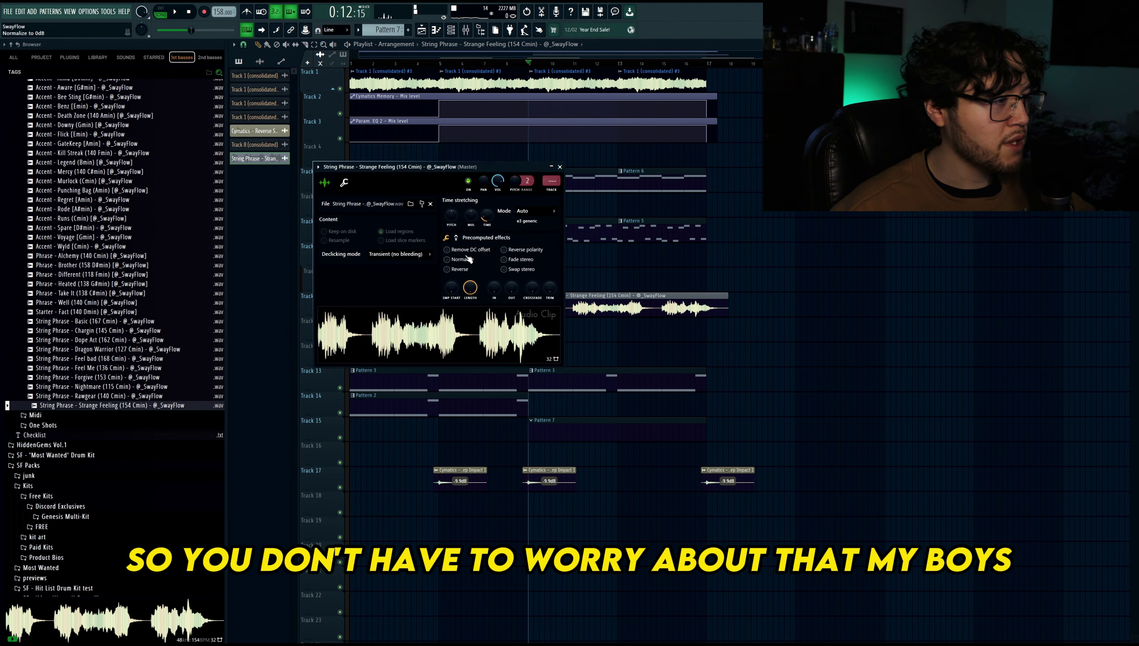
key("space")
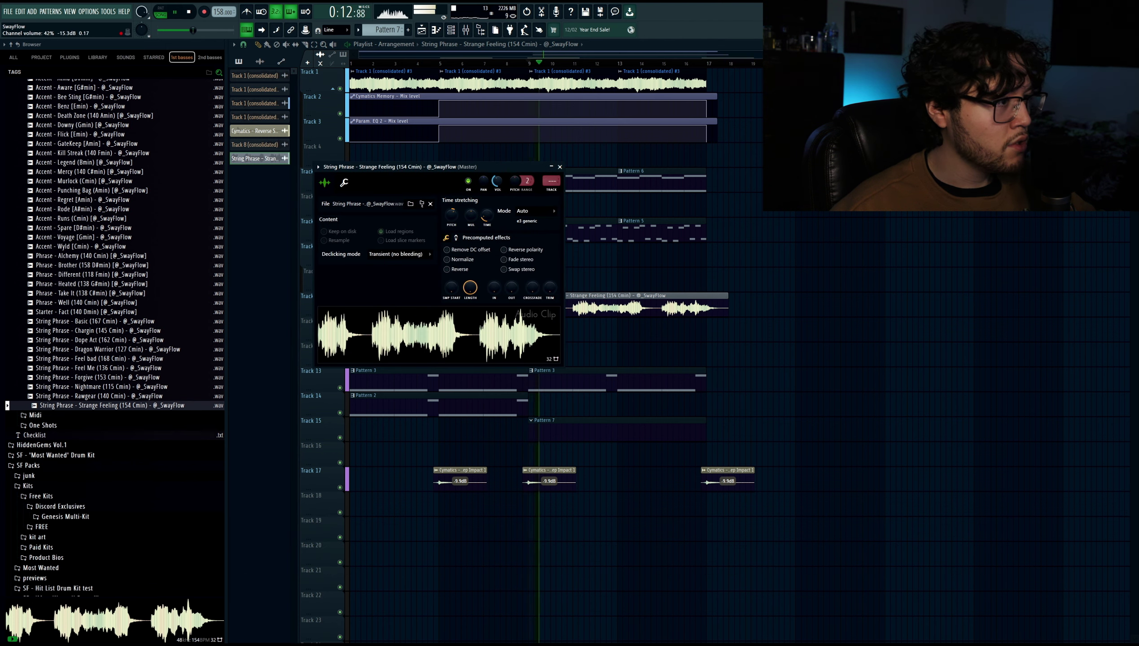
left_click(534, 211)
left_click(533, 236)
left_click(559, 167)
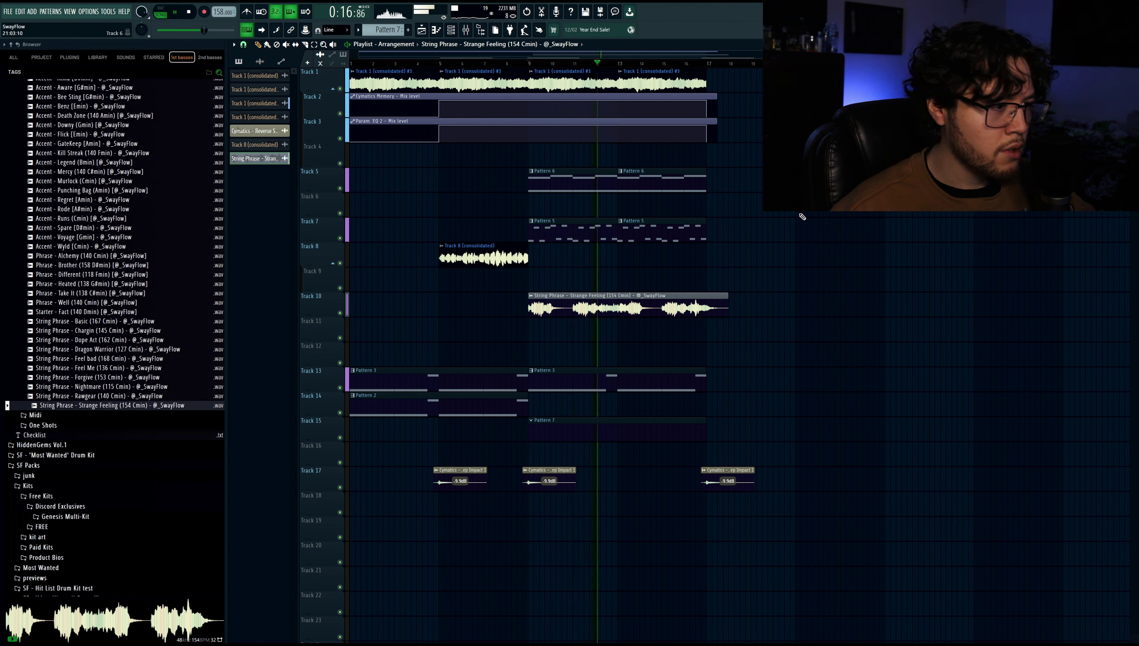
- Trim the Strange Feeling clip to two bars with a copy at bar 11, and mute Track 10
left_click_drag(727, 308, 583, 309)
left_click(576, 312)
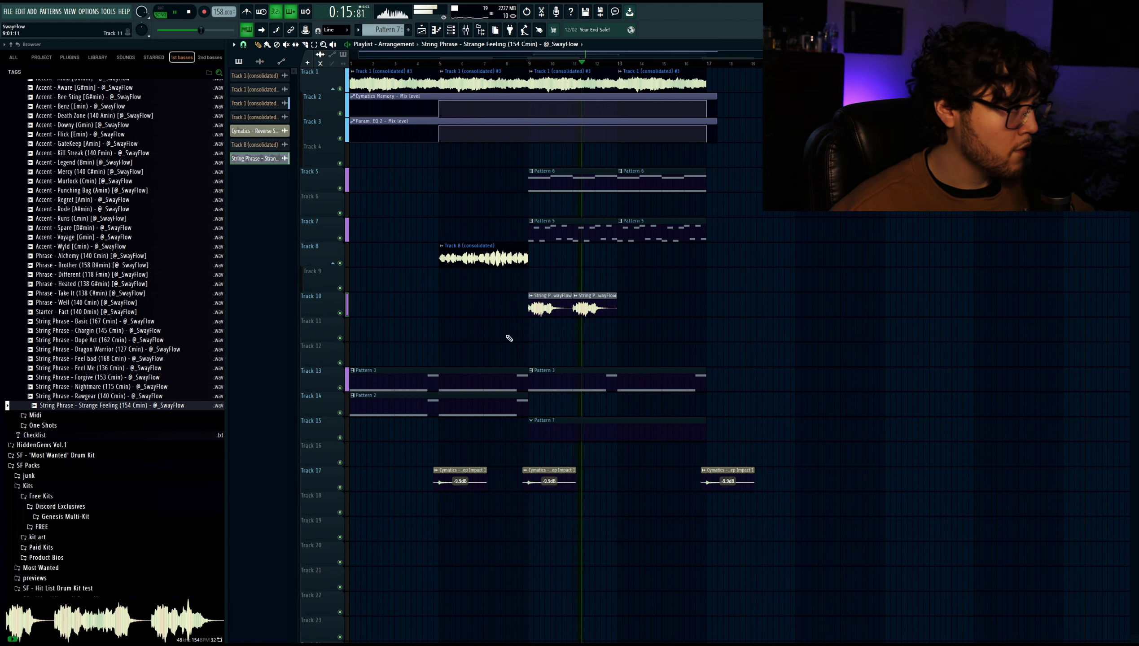
left_click(340, 313)
key("space")
- Place String Phrase - Feel Me (136 Cmin) at bar 9 on Track 11 as a two-bar clip
left_click(91, 369)
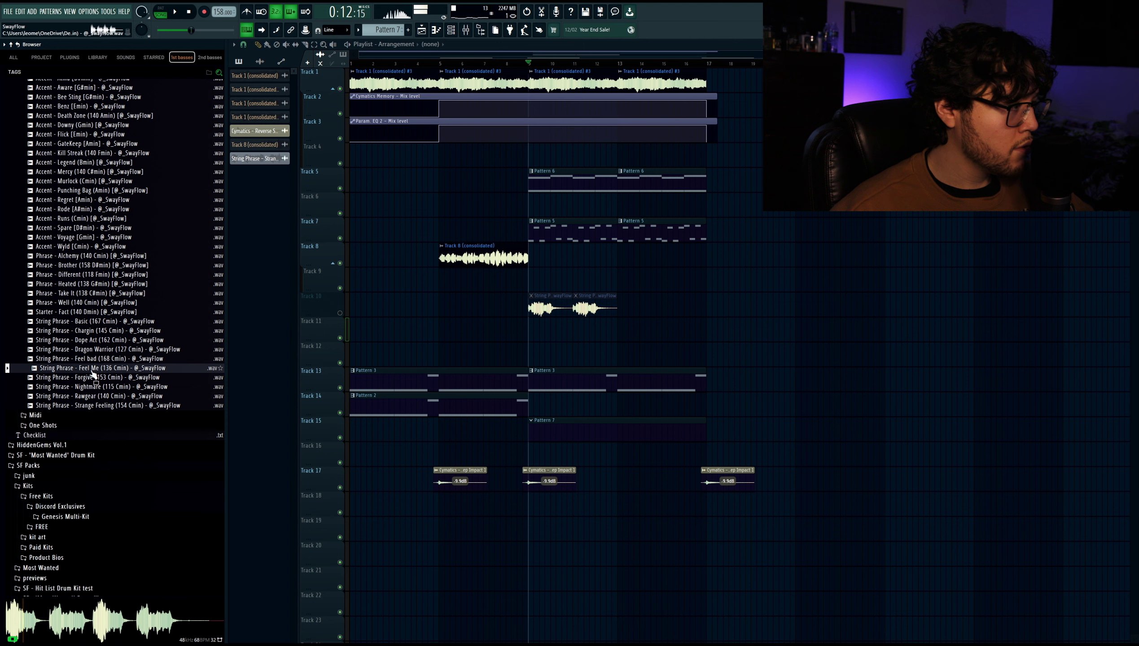
left_click_drag(91, 372, 560, 334)
key("space")
double_click(632, 330)
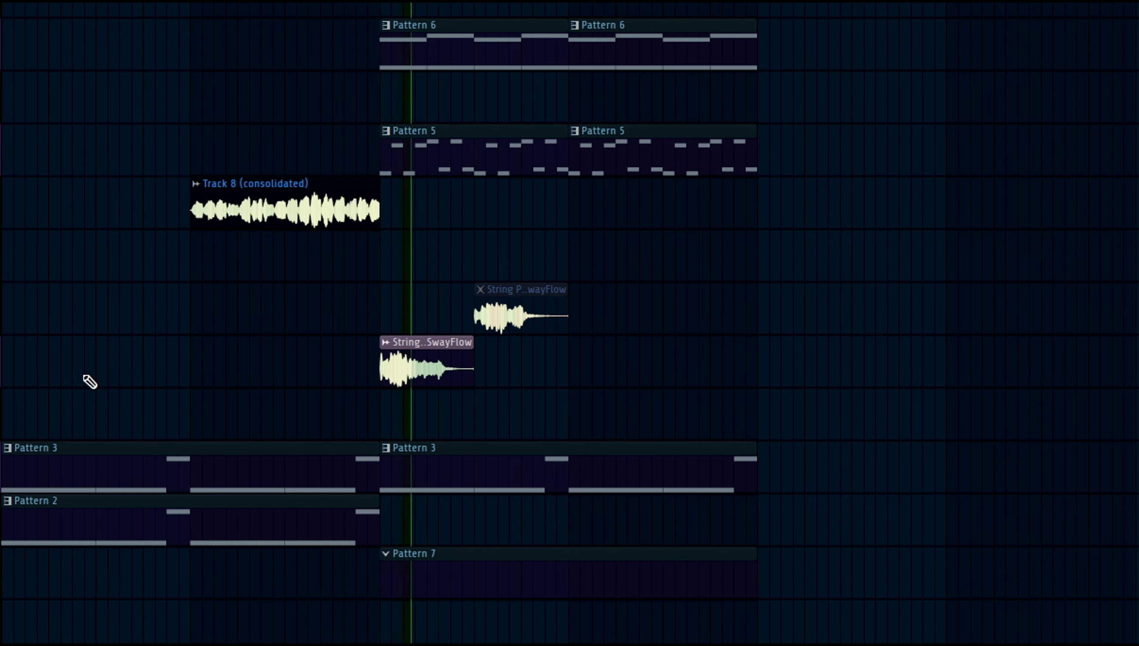
- Alternate the Feel Me and Strange Feeling clips over eight bars from bar 9, and move all four to Track 11
left_click_drag(427, 362, 418, 312)
left_click_drag(418, 309, 608, 302)
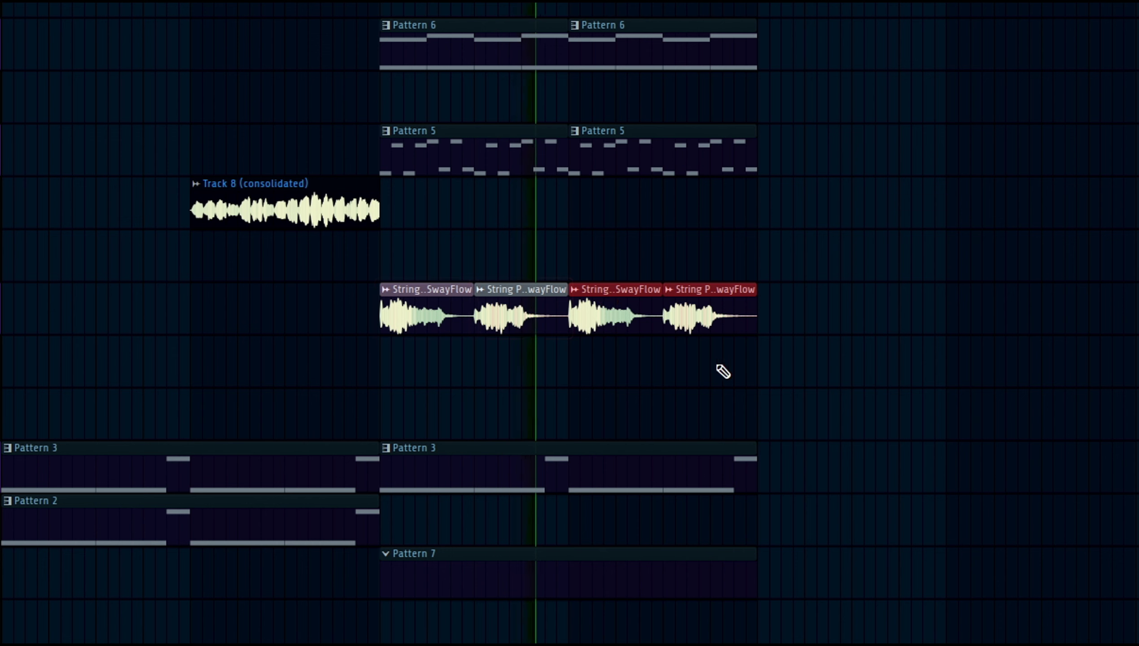
left_click_drag(714, 372, 395, 308)
left_click_drag(398, 369, 399, 379)
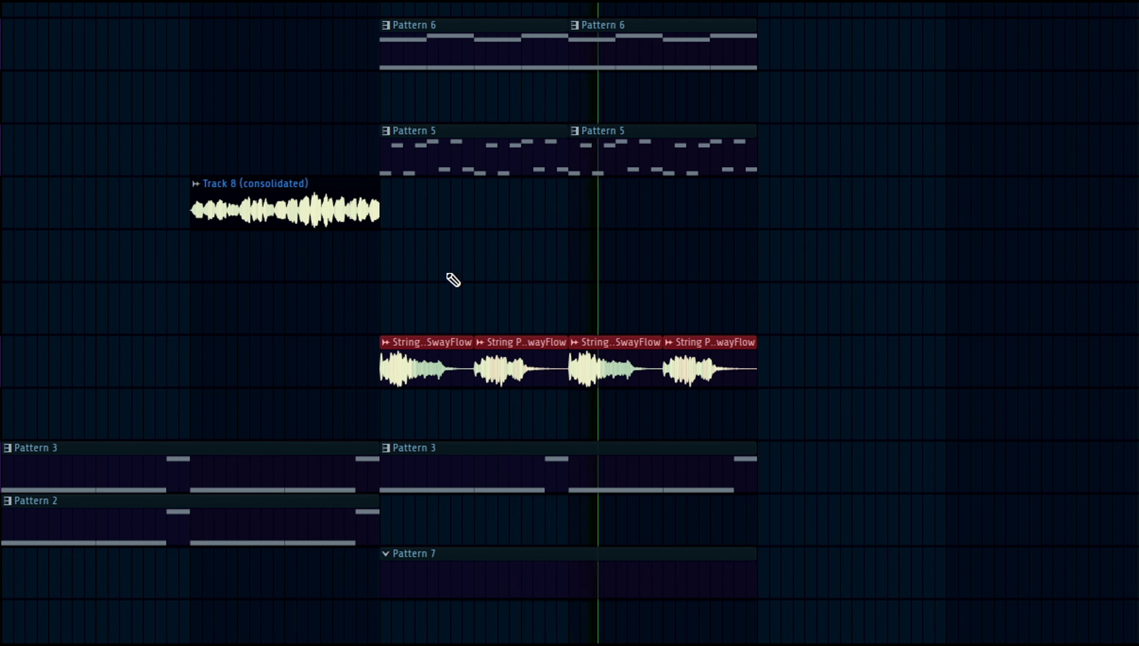
left_click(499, 255, "ctrl")
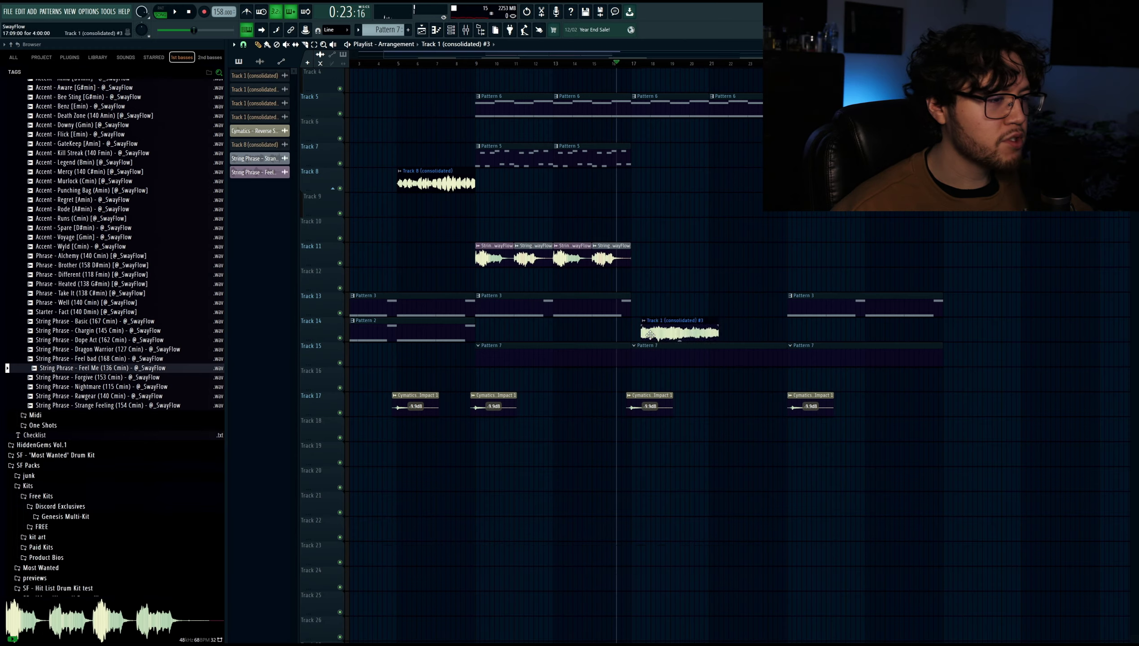
- Delete the stray Track 1 (consolidated) #3 clip from Track 14 and switch the picker to the pattern list
right_click(641, 336)
left_click(238, 62)
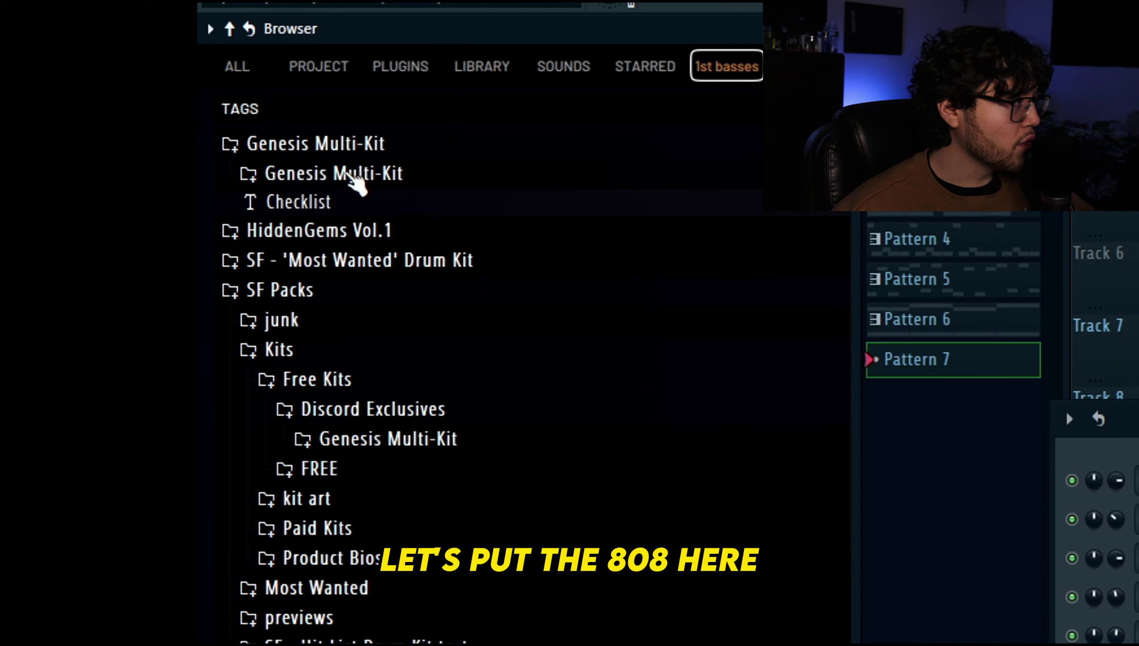
- Open the 808s folder of the HiddenGems Vol.1 drum kit
left_click(334, 144)
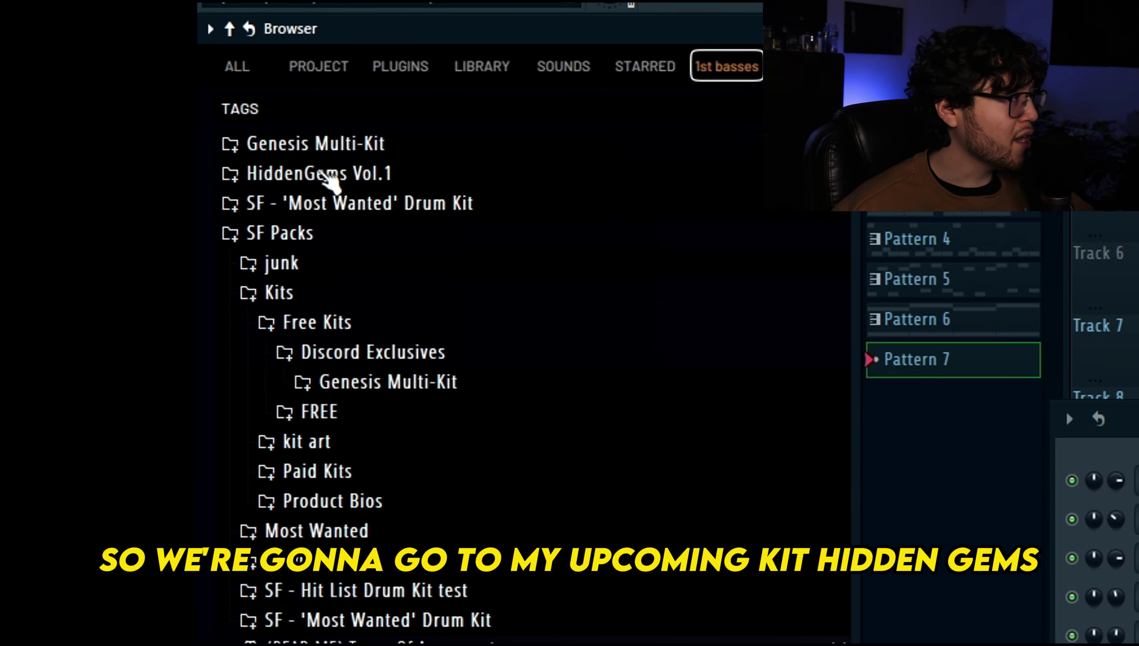
left_click(321, 174)
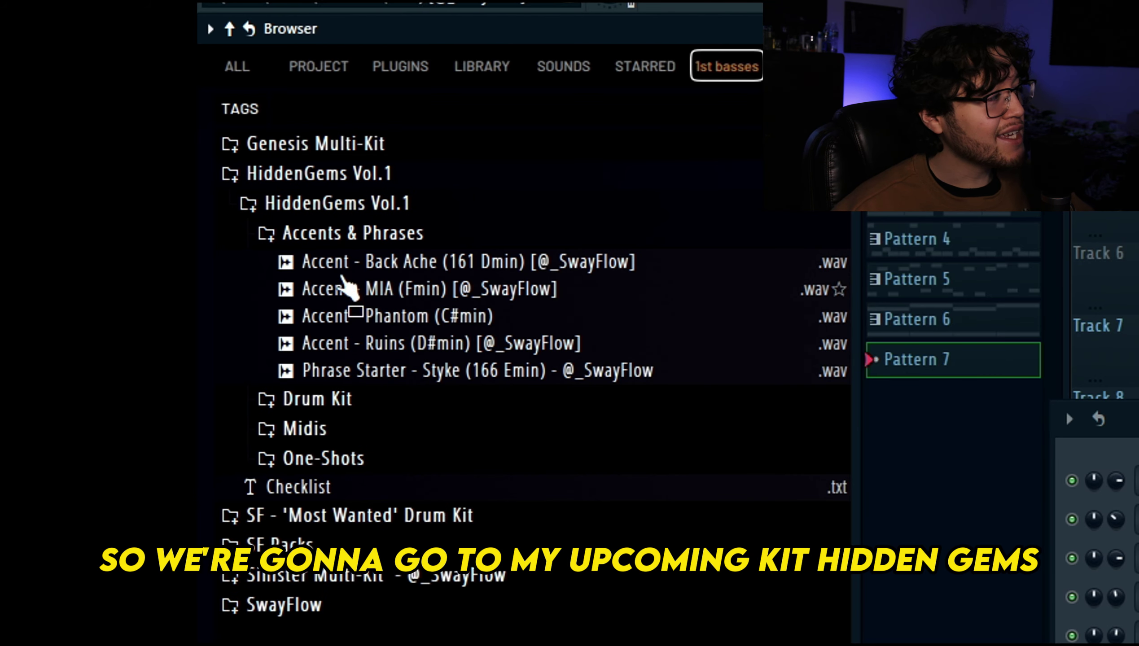
left_click(348, 228)
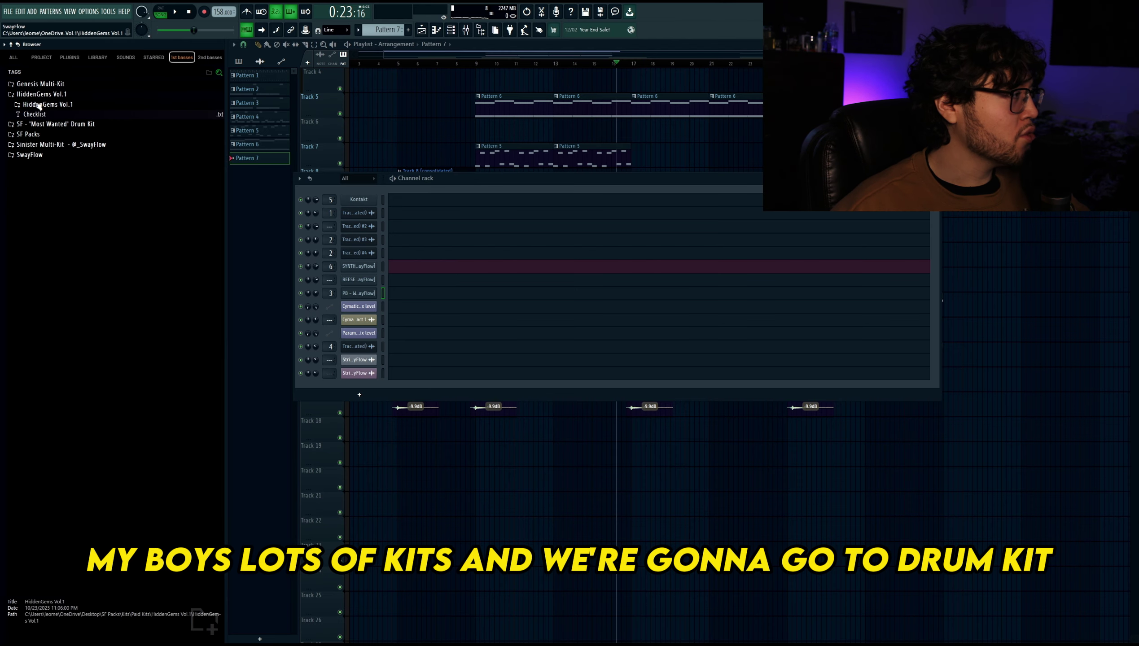
left_click(307, 203)
left_click(50, 116)
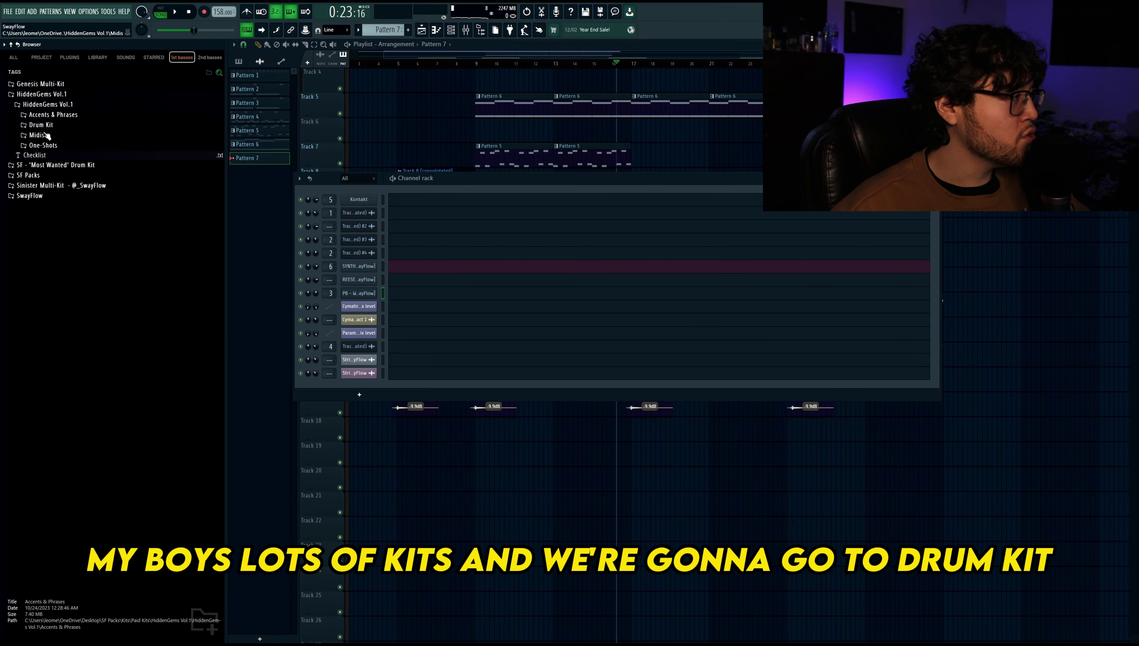
left_click(48, 126)
left_click(53, 134)
left_click(47, 145)
- Audition 808 - King and load 808 - Wyre as a new channel
left_click(88, 165)
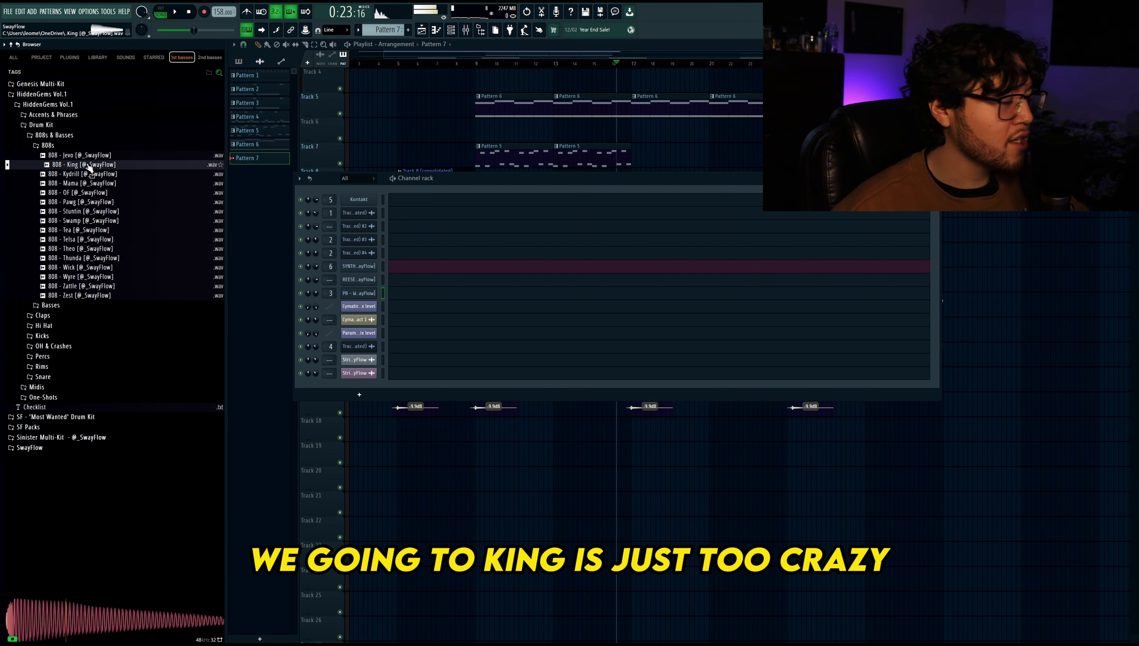
left_click_drag(361, 384, 348, 387)
left_click(79, 276)
- Write a two-bar 808 - Wyre rhythm on D5 in Pattern 7 and duplicate it to fill four bars
left_click(306, 124)
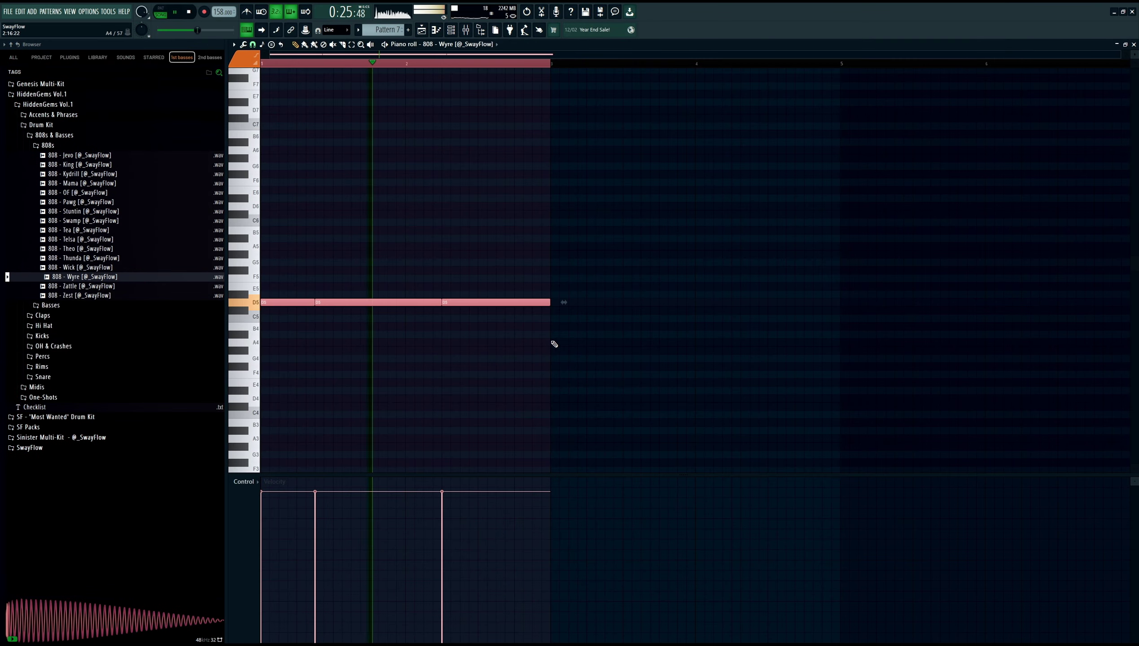
key("ctrl+b")
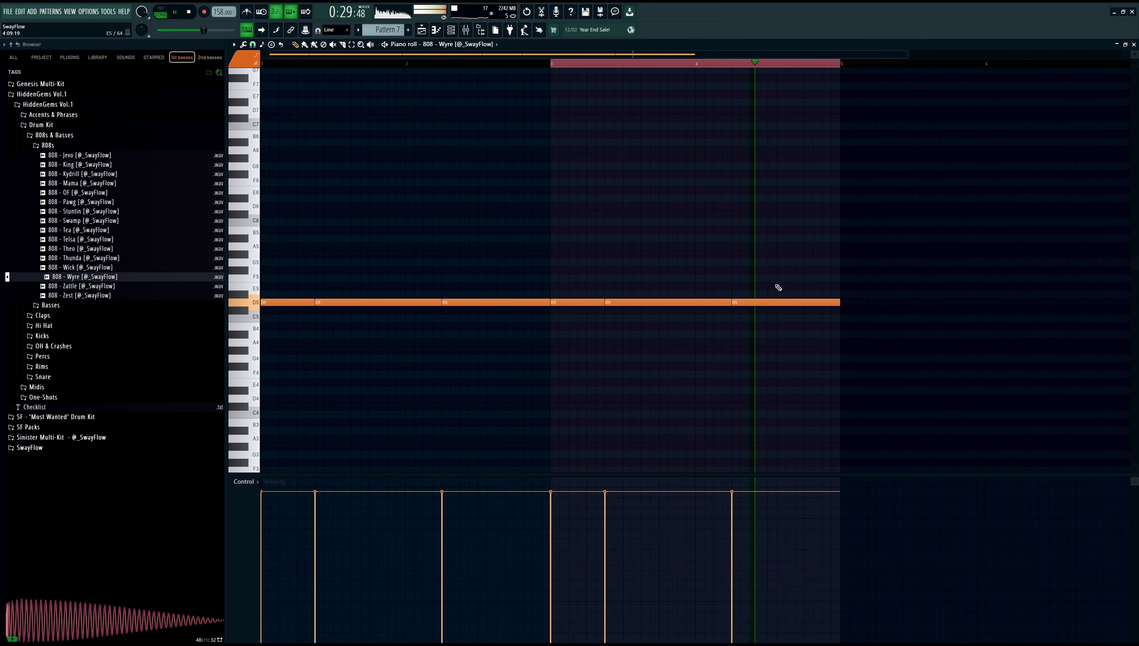
key("space")
- Add A5 notes to the 808 - Wyre line and adjust the lengths of its closing D5 and A5 notes in bar 8
left_click_drag(774, 276, 770, 246)
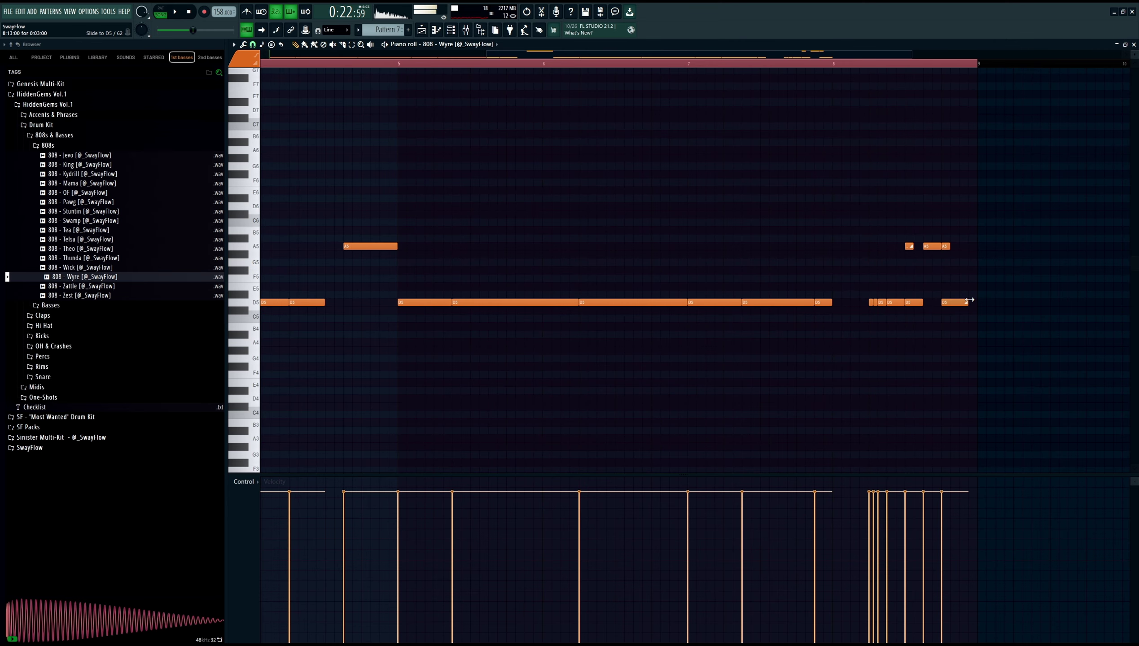
left_click_drag(968, 300, 976, 301)
key("space")
left_click_drag(957, 250, 967, 248)
left_click_drag(975, 301, 949, 302)
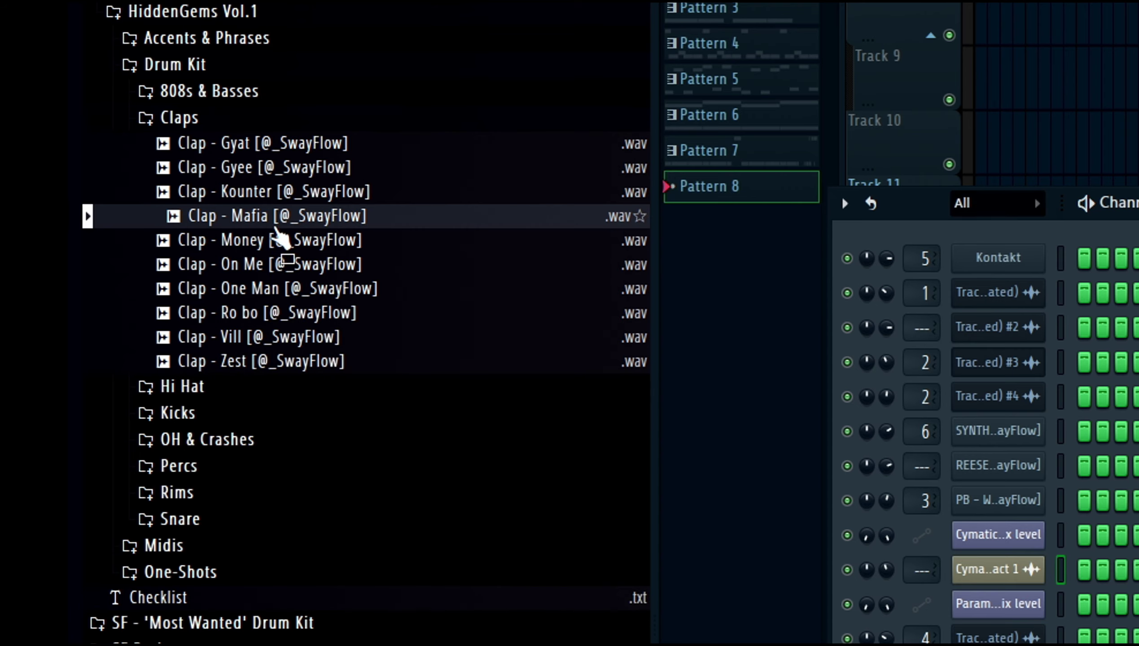
- Audition the Clap - Money sample and the HH - Bean, Dip and Cicago hi-hats
left_click(271, 242)
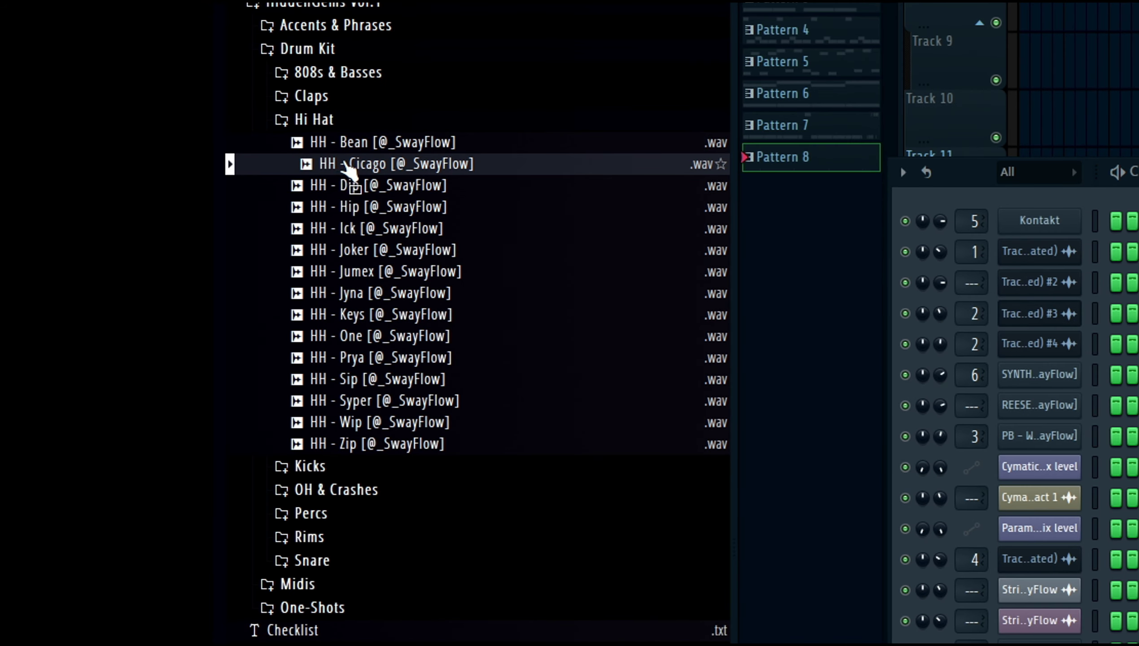
left_click(357, 145)
left_click(358, 181)
left_click(360, 167)
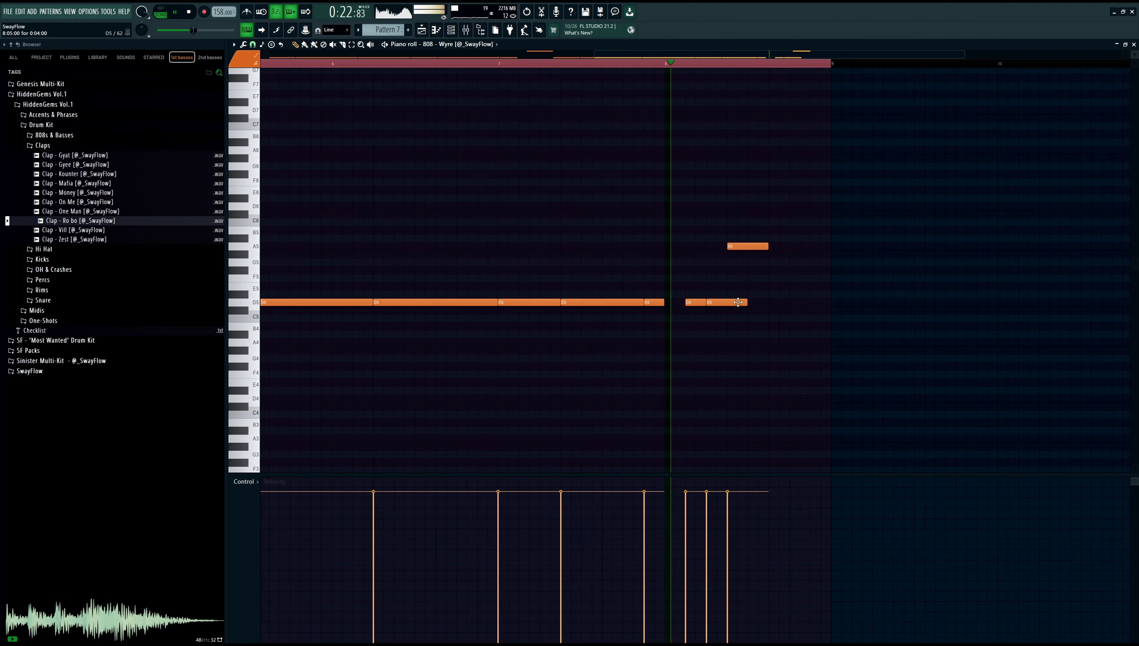
- Shorten the last D5 note of the 808 - Wyre line in bar 8 and add another A5 note at its end
left_click_drag(745, 303, 729, 302)
key("space")
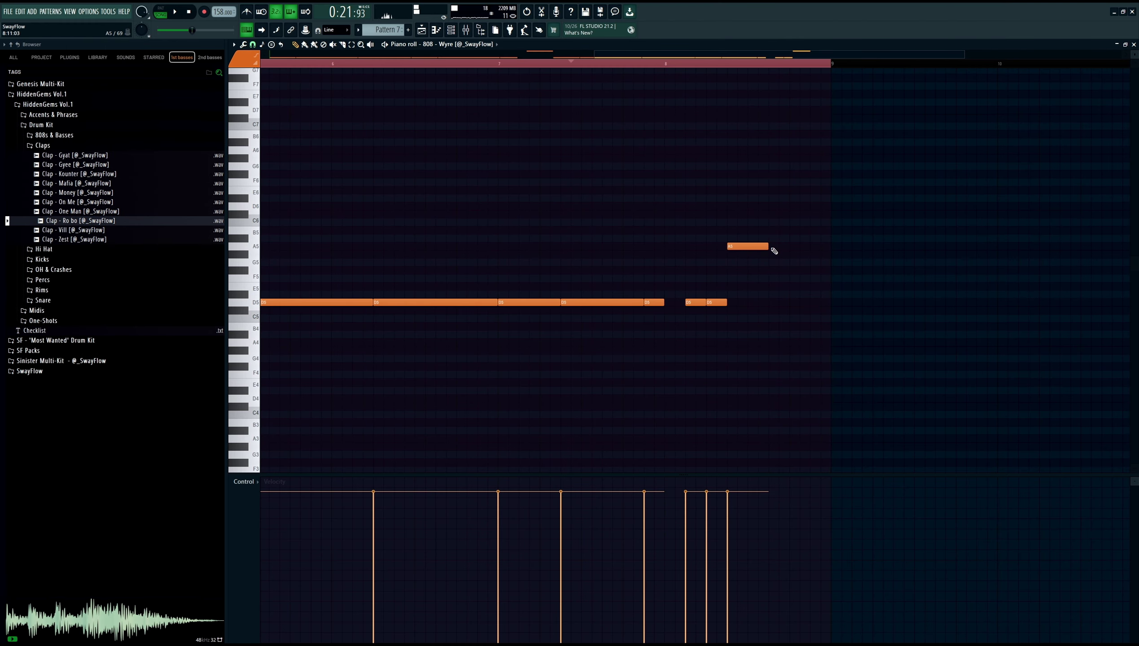
left_click(774, 251)
key("space")
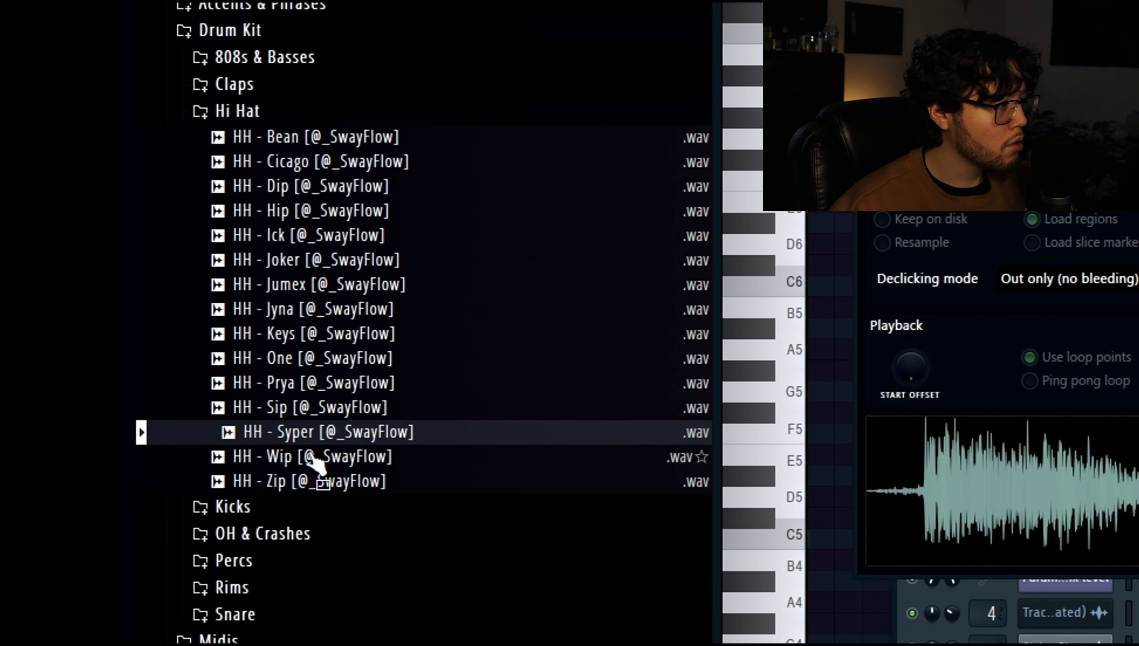
- Audition the Wip, Hip and Ick hi-hats and load HH - Ick as a new channel
left_click(316, 458)
left_click(284, 211)
left_click(305, 236)
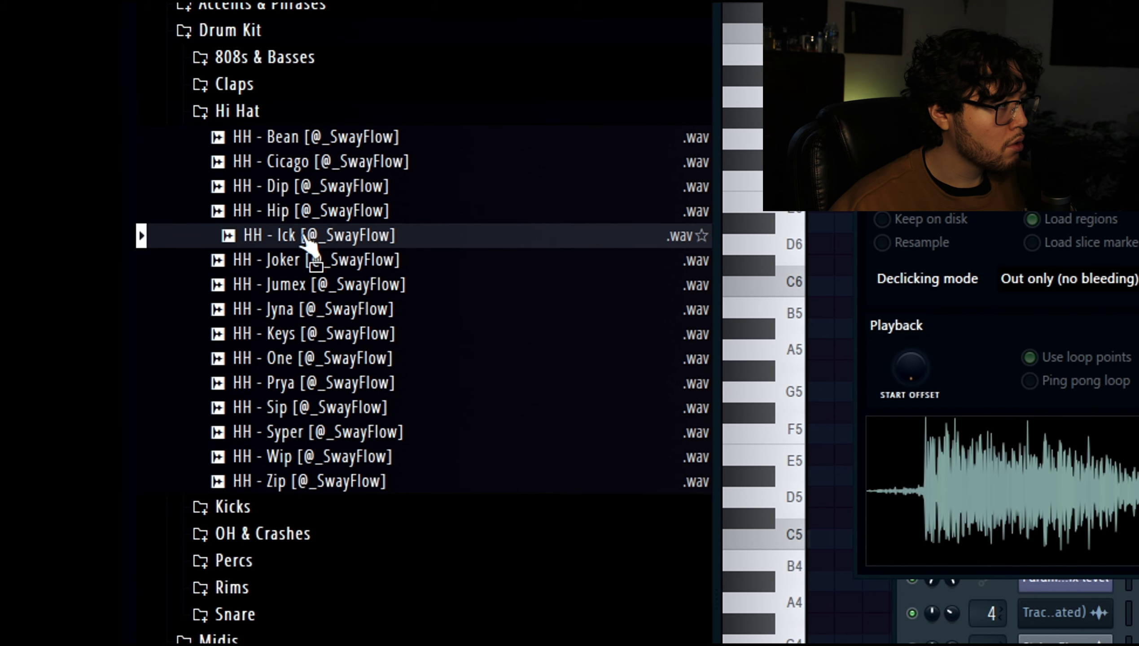
left_click_drag(305, 236, 1098, 499)
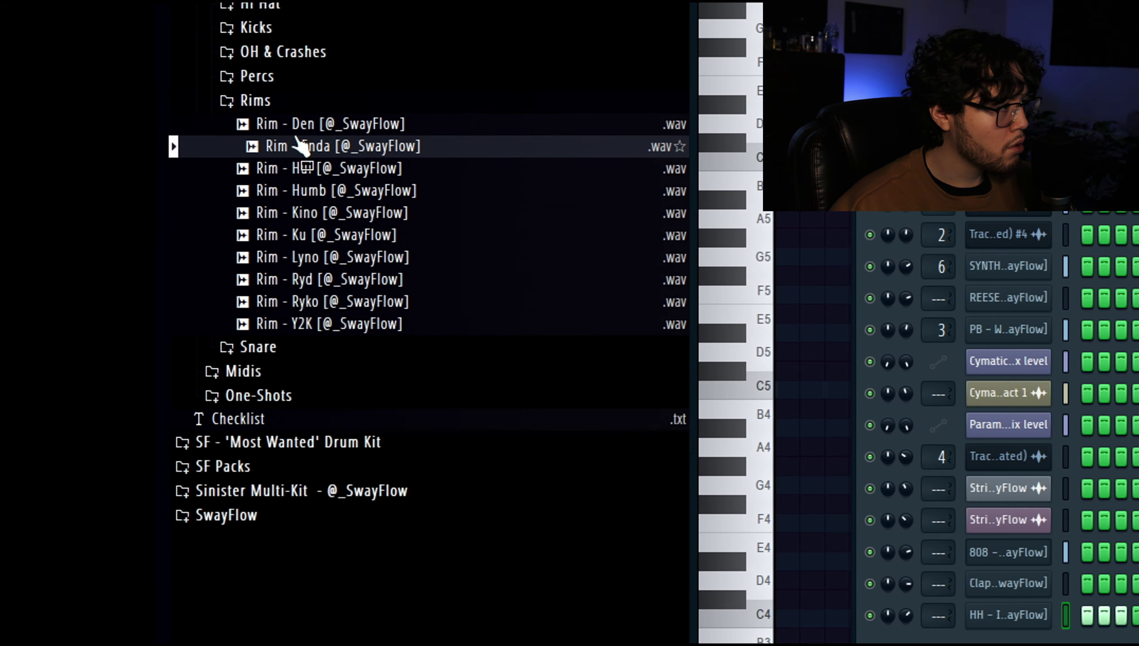
- Load Rim - Hui and Rim - Ryko as channels below the 808, and add another step for the second rim
key("Up")
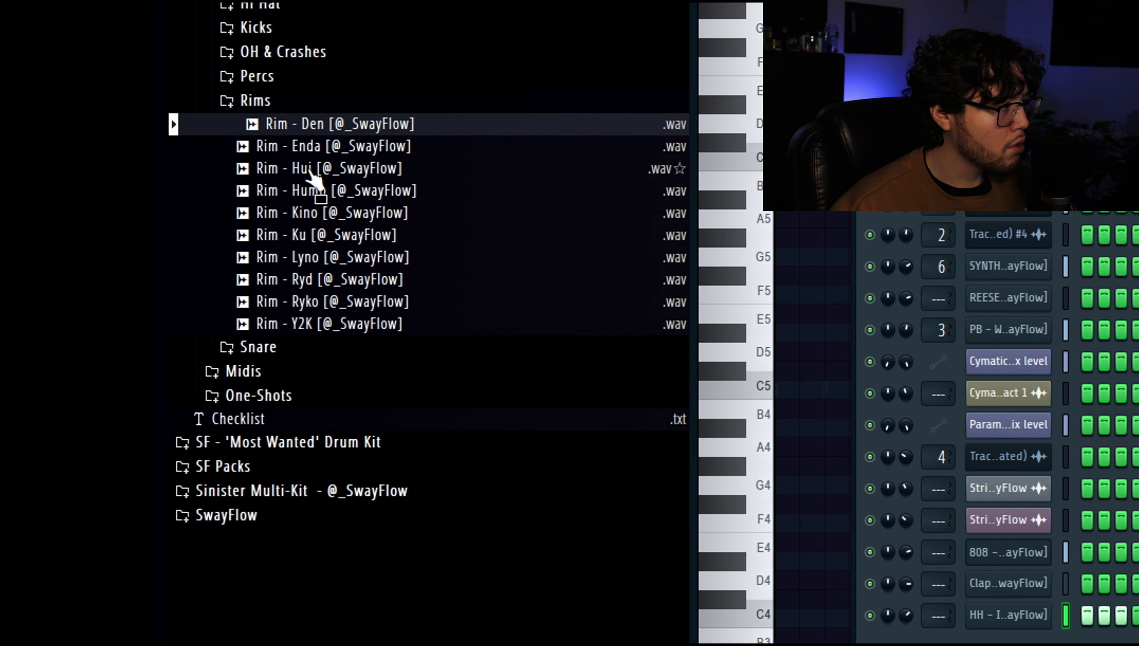
left_click(311, 174)
left_click_drag(311, 175, 1004, 597)
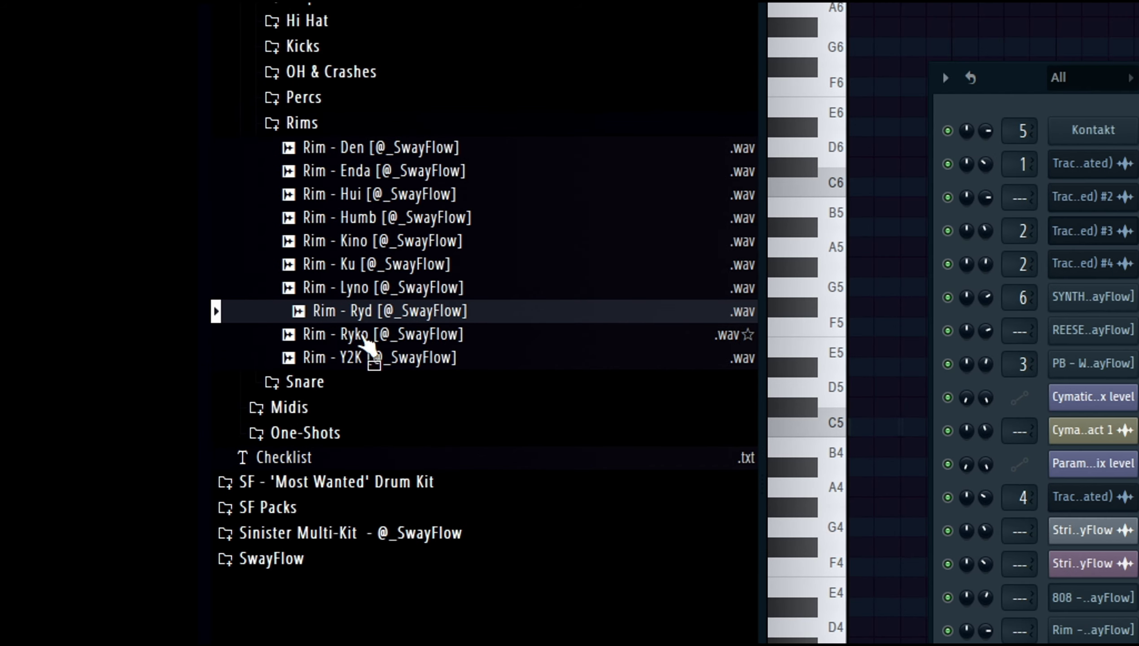
left_click_drag(369, 332, 928, 618)
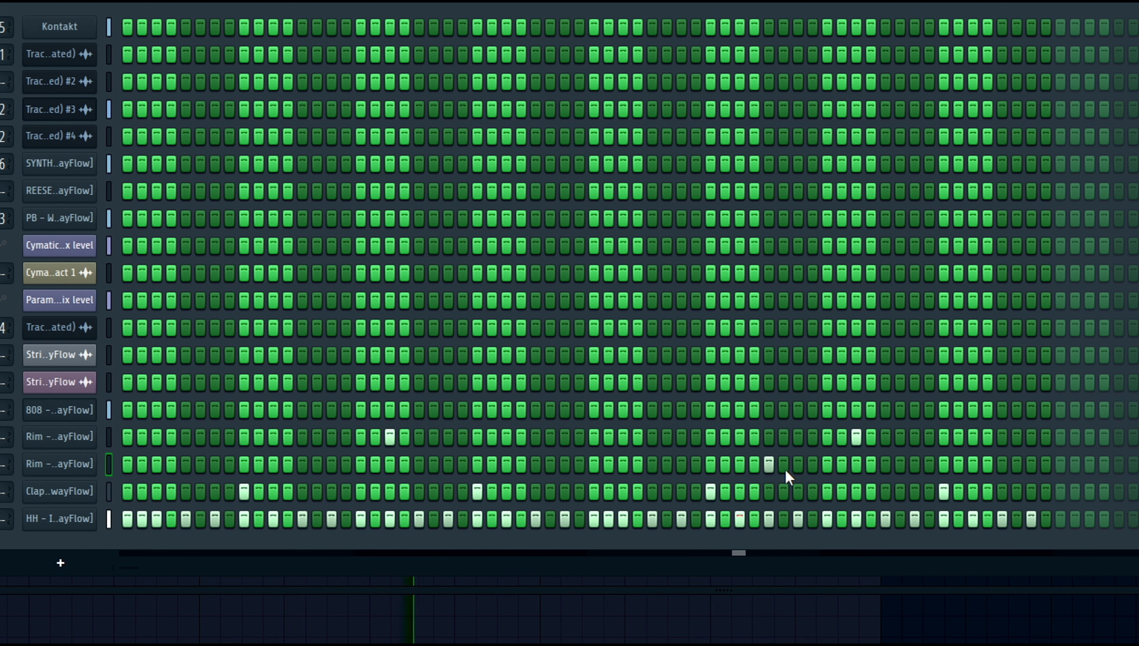
left_click(798, 465)
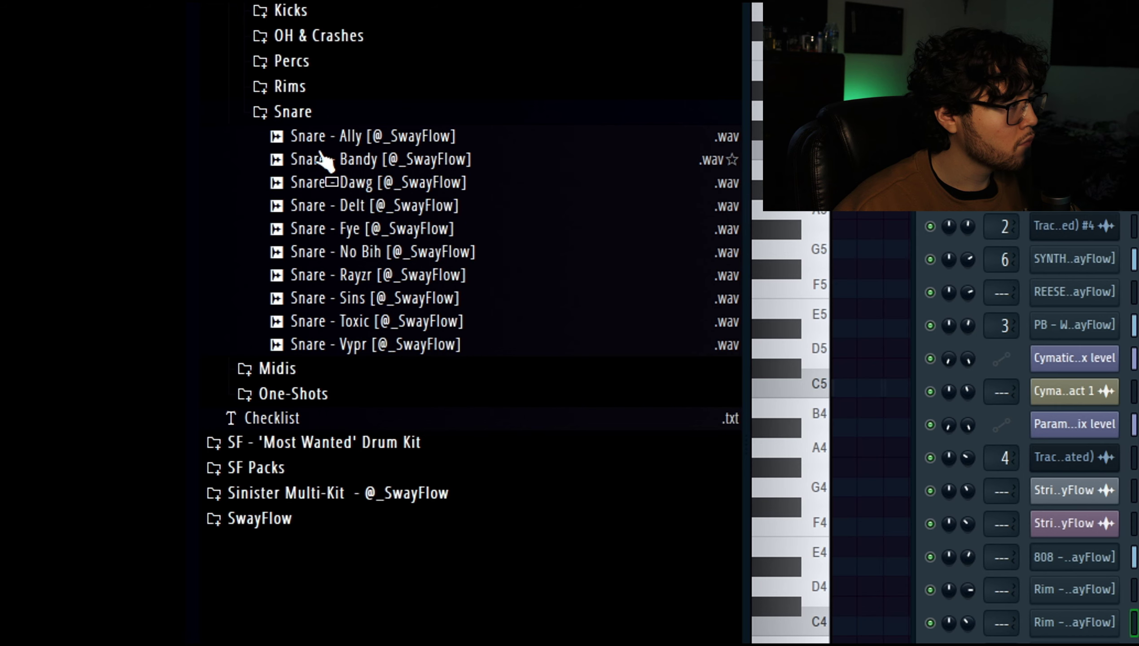
- Audition the Snare - Dawg sample and load a snare from the HiddenGems kit as a new channel
left_click_drag(335, 182, 335, 180)
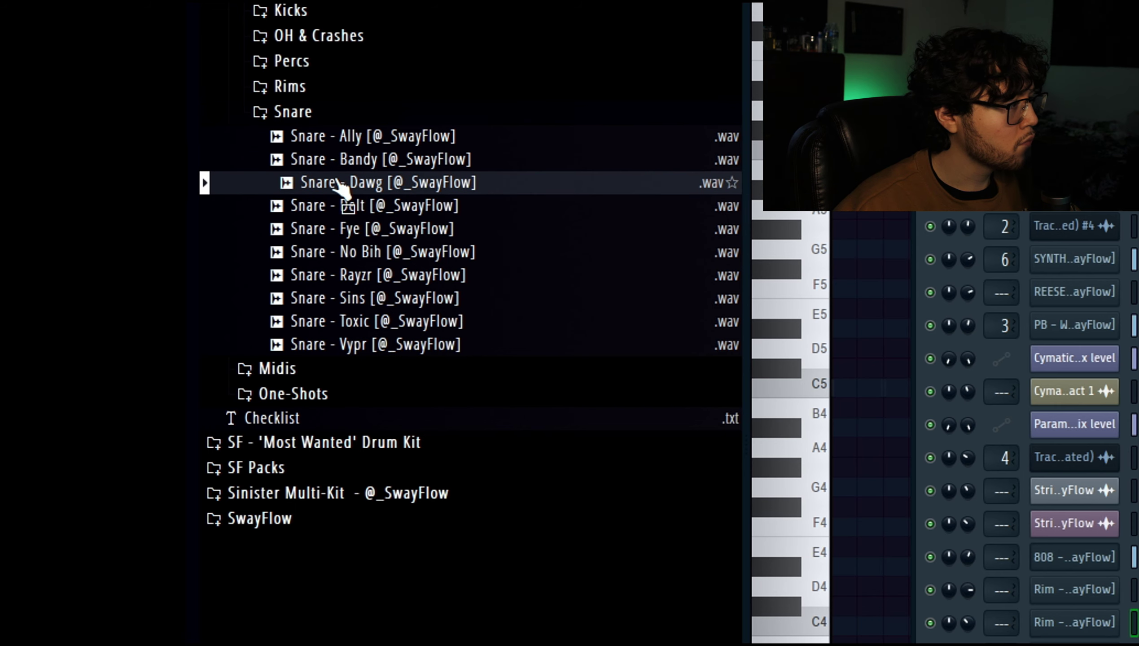
left_click_drag(348, 223, 859, 623)
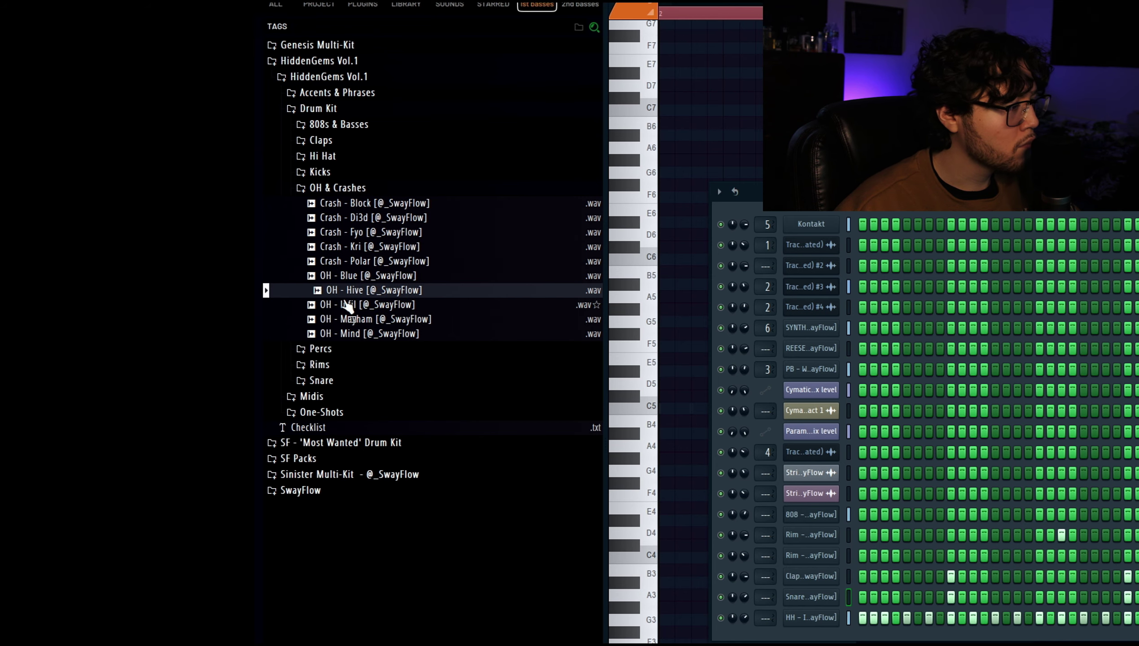
- Load OH - Infil and a second open hat as channels, with steps 5 and 37 for the first and 17 and 49 for the second
left_click_drag(373, 304, 764, 618)
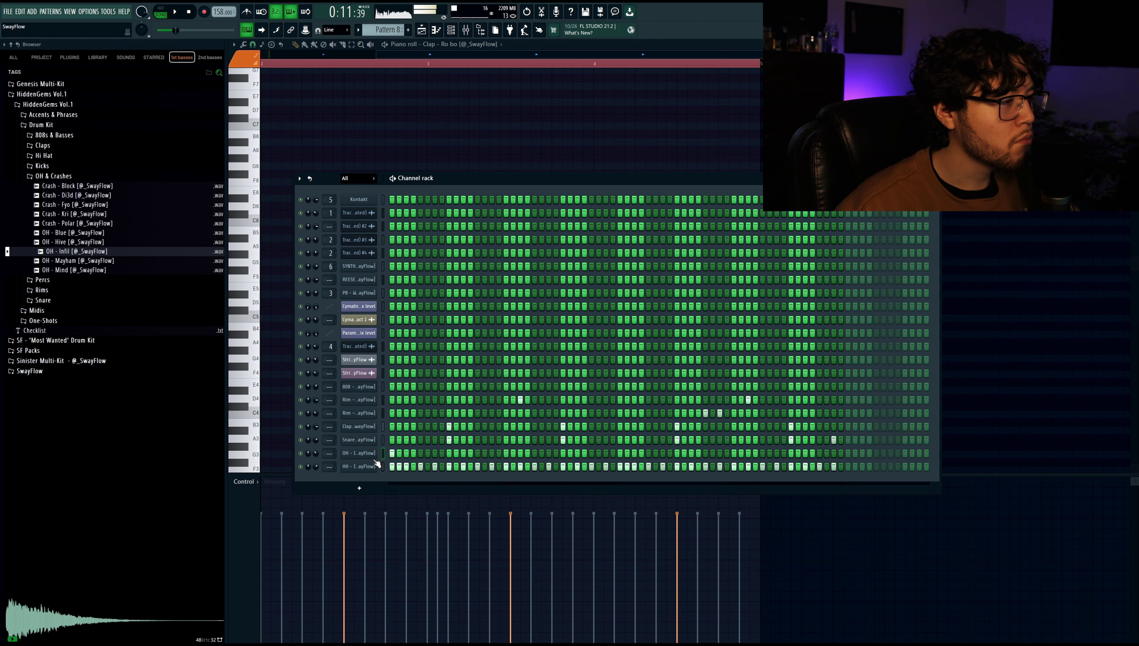
left_click(358, 453)
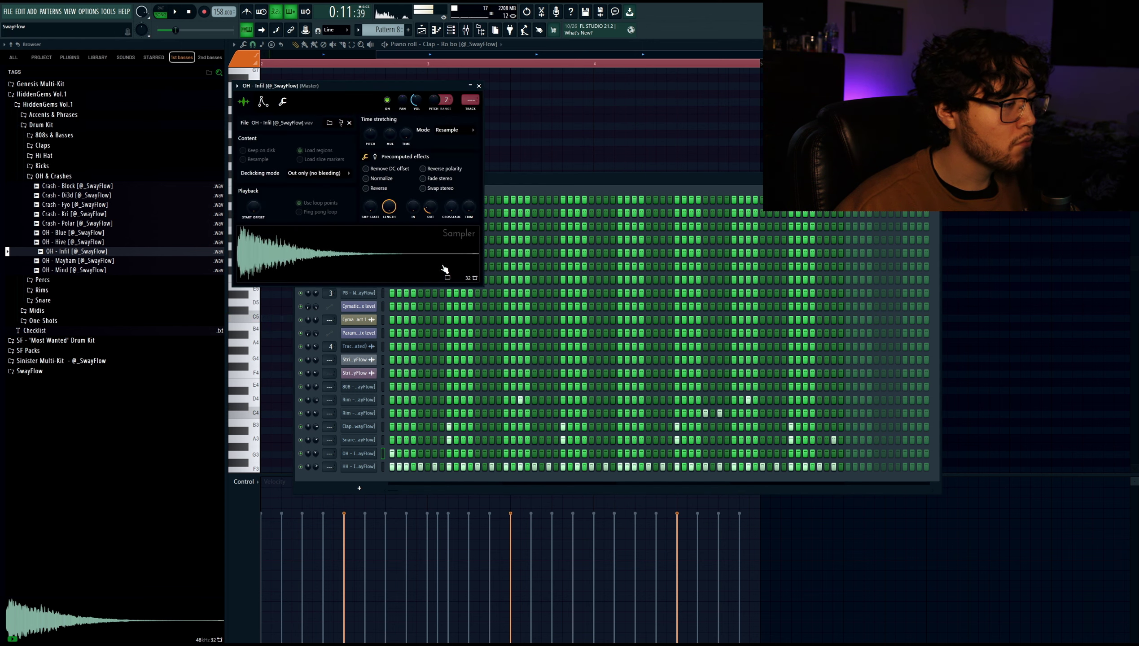
left_click(420, 453)
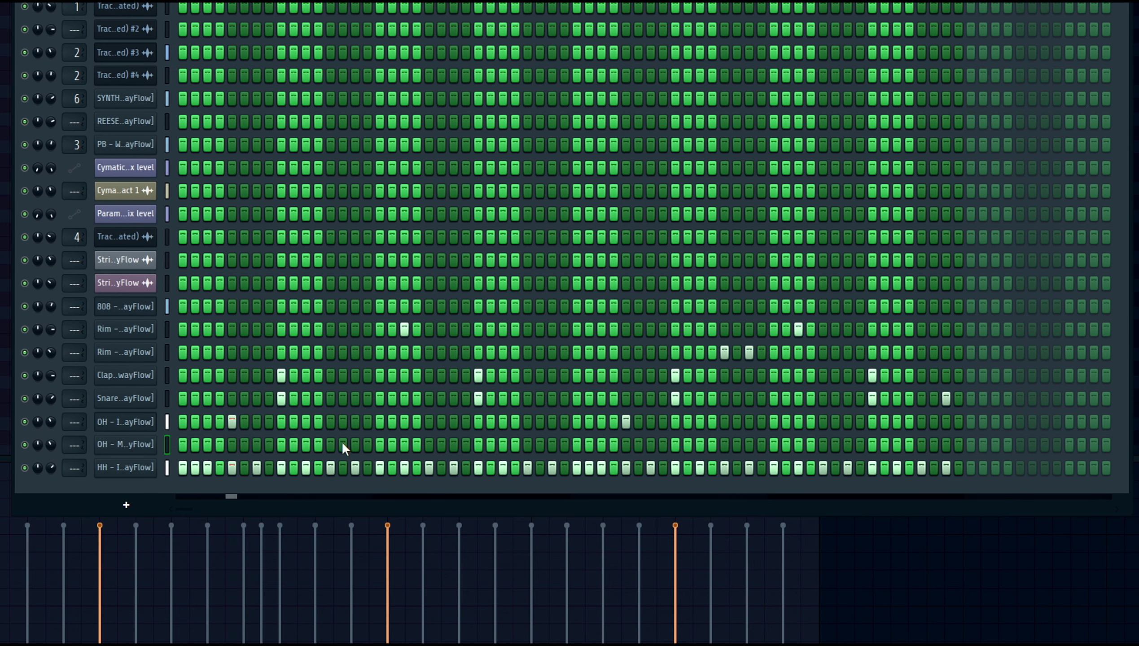
left_click(378, 443)
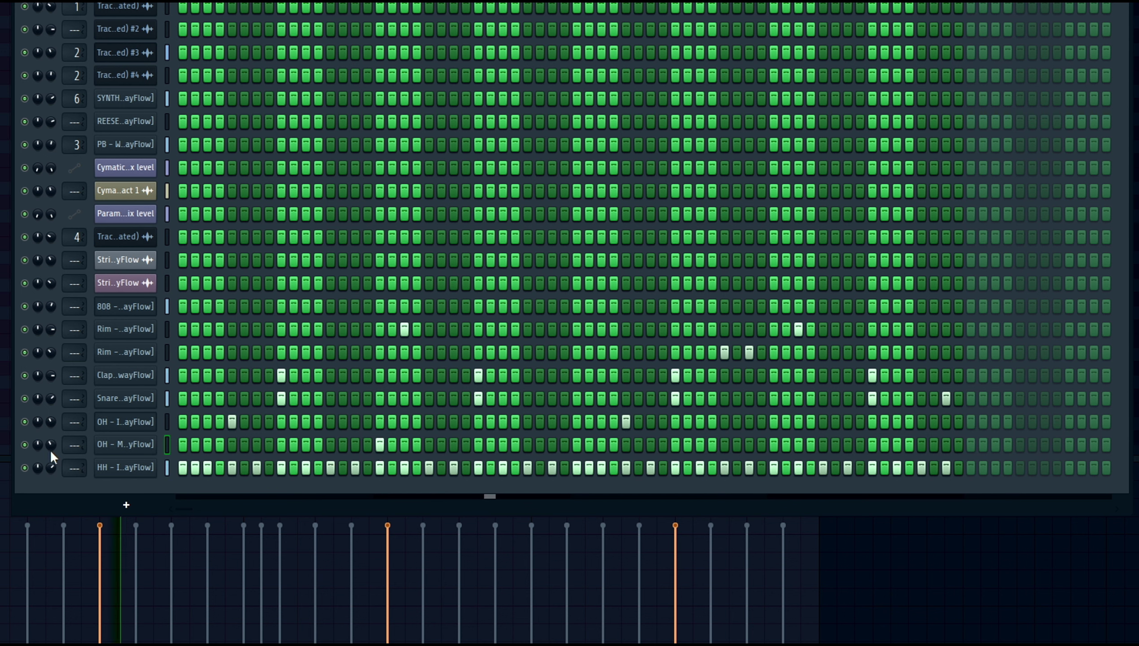
left_click(773, 445)
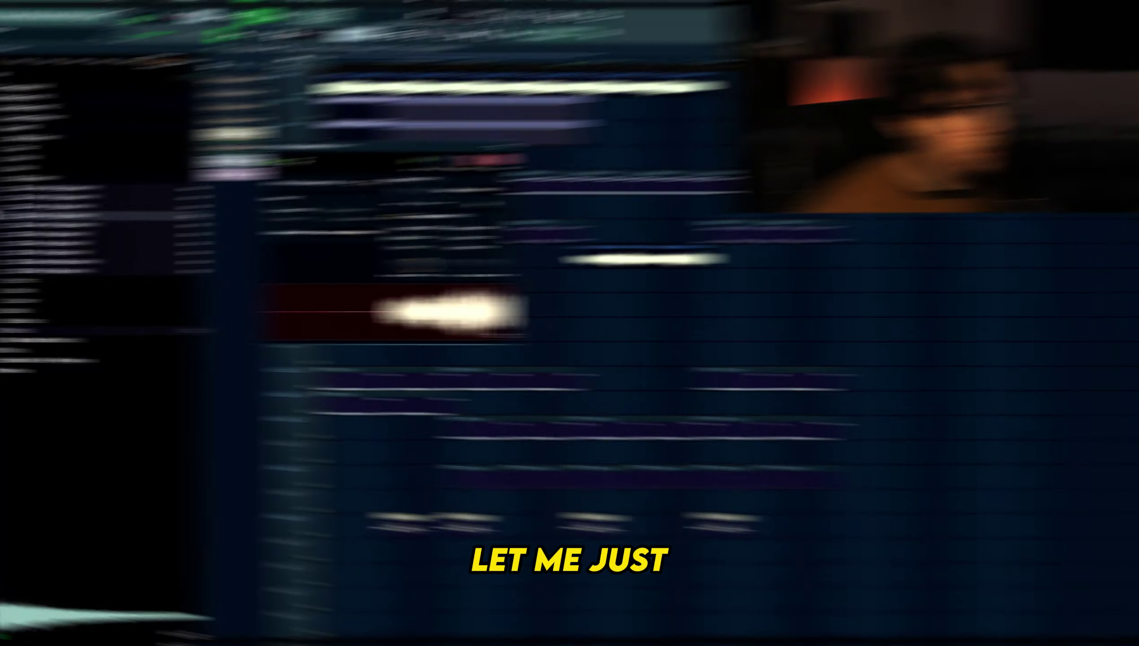
- Lower the project tempo to 155 BPM and delete the two long D#4 notes from the Kontakt chords in Pattern 5
left_click_drag(209, 11, 209, 23)
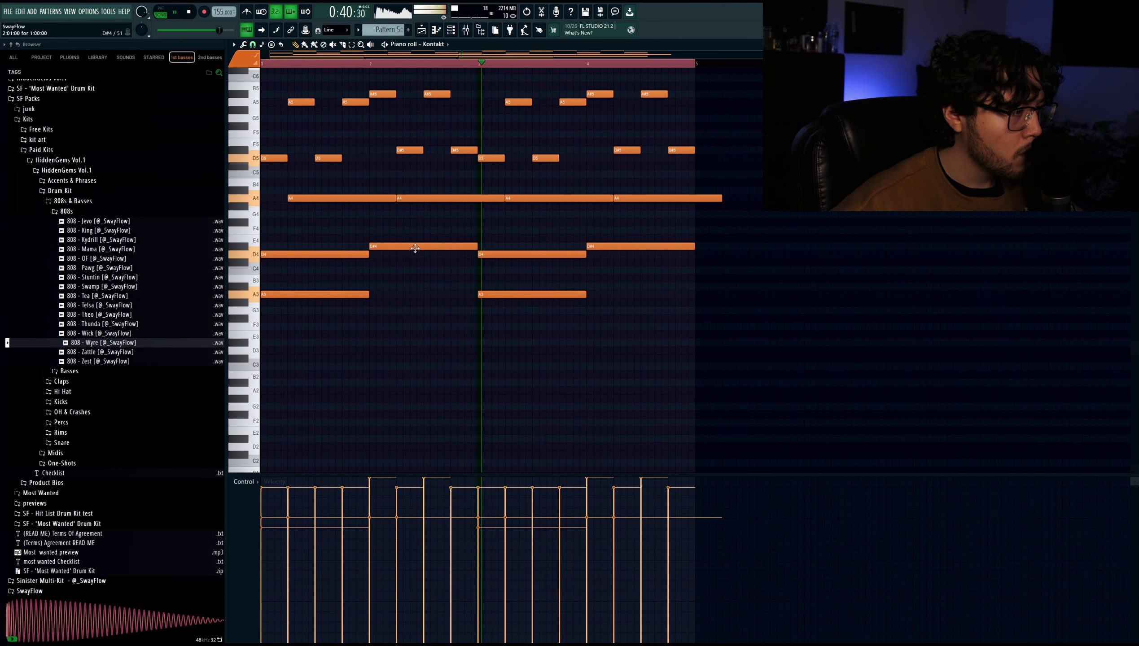
right_click(420, 248)
right_click(592, 246)
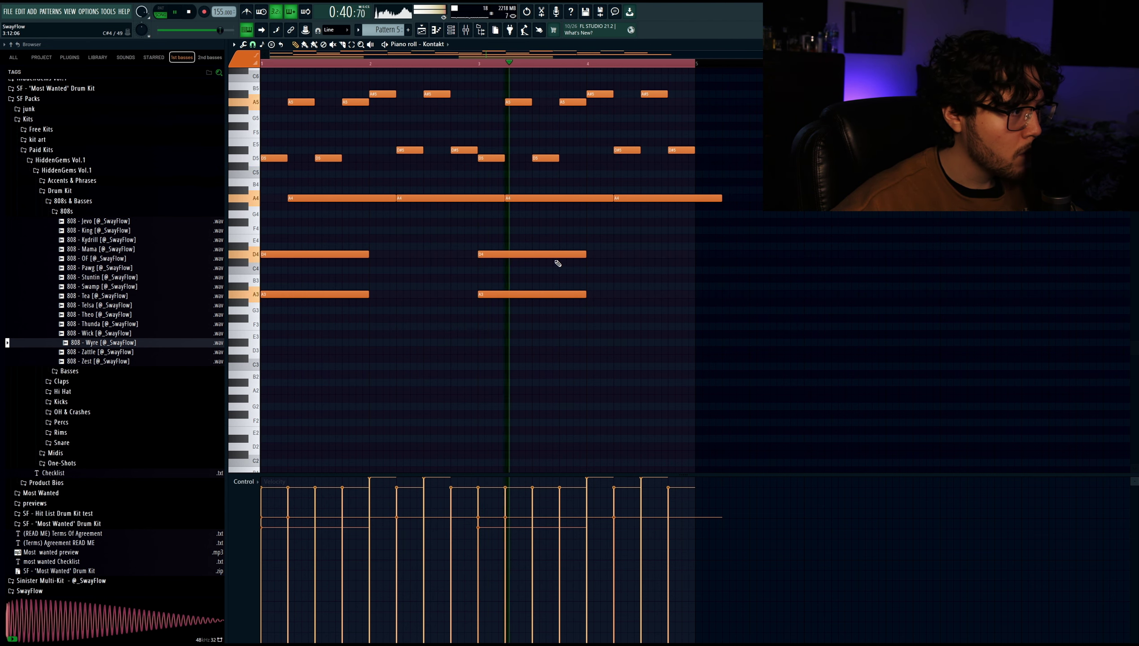
left_click_drag(328, 234, 687, 264)
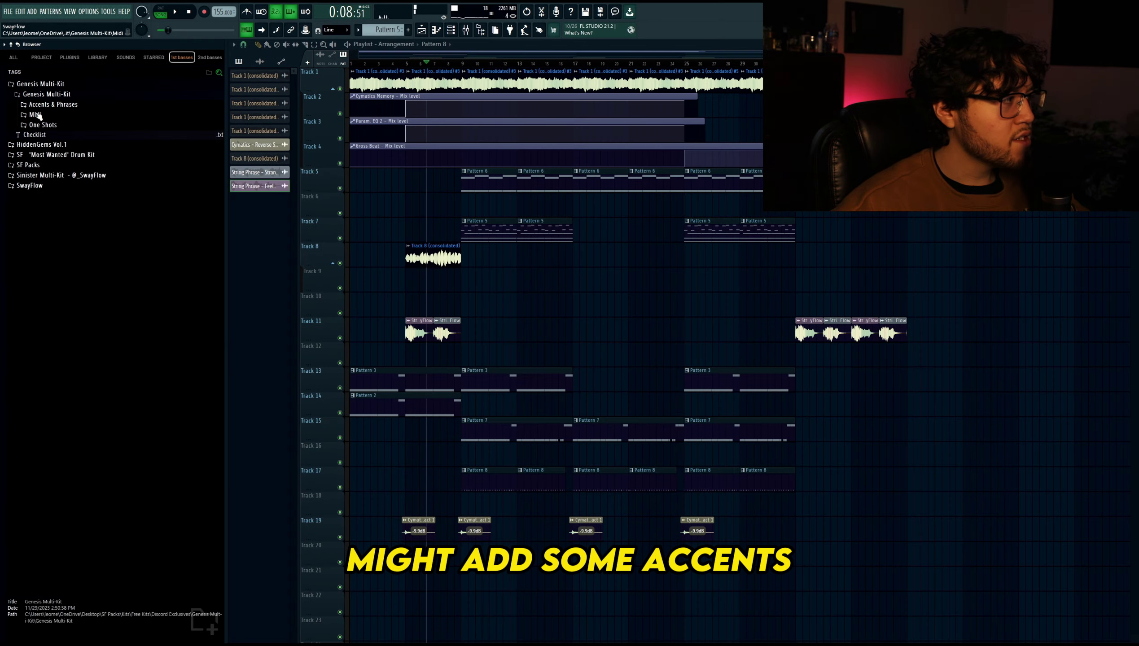
- Audition the Genesis Multi-Kit accents, then place Accent - Ancient four times in a row on Track 10 from bar 9 to bar 25
left_click(45, 105)
left_click(57, 124)
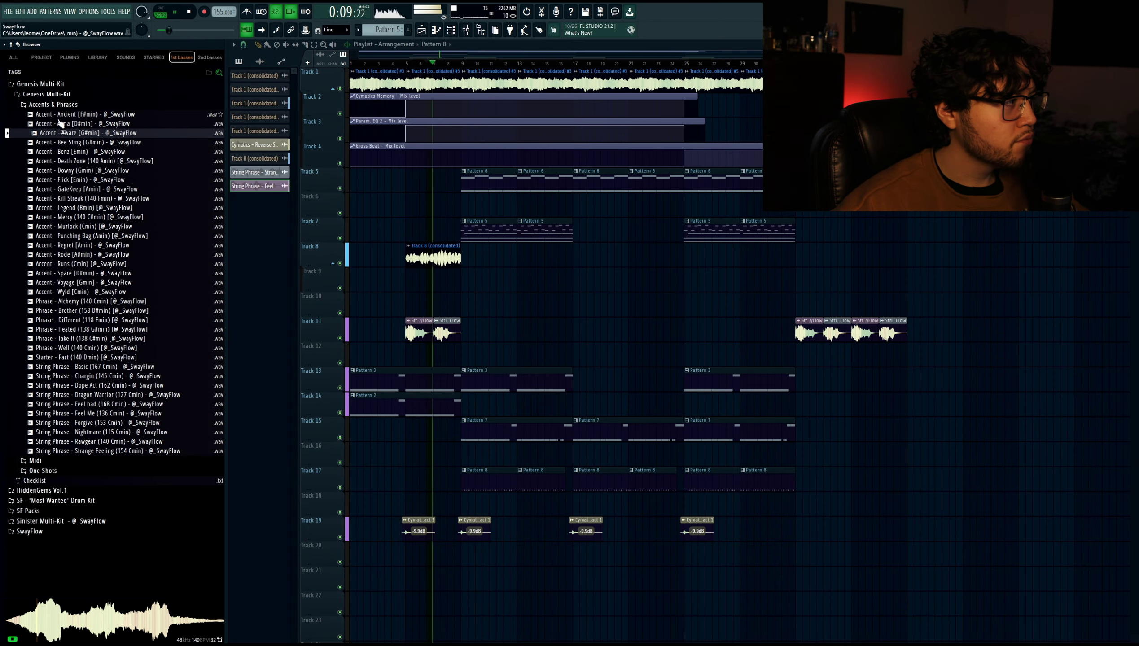
left_click(56, 117)
left_click_drag(56, 121, 464, 308)
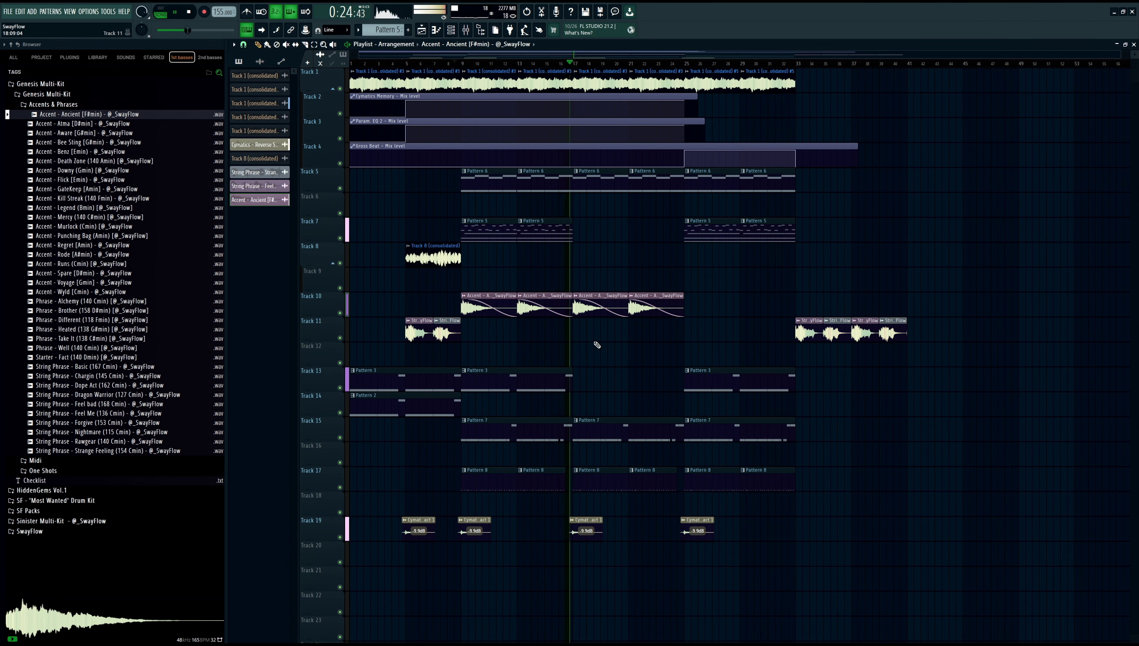
double_click(584, 307)
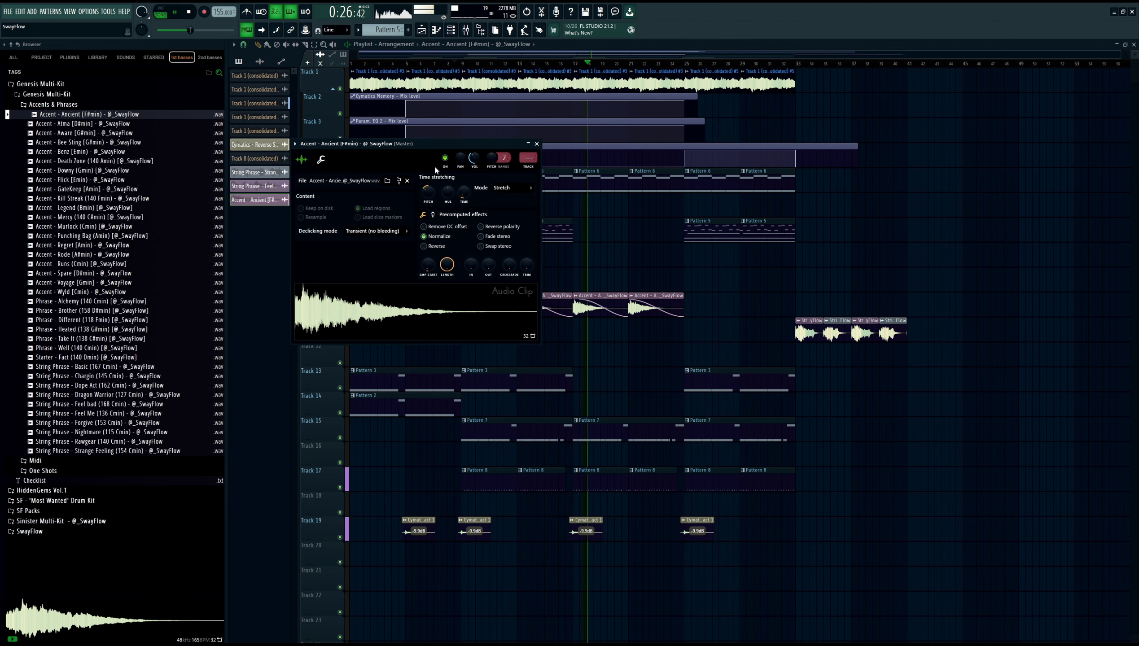
key("Escape")
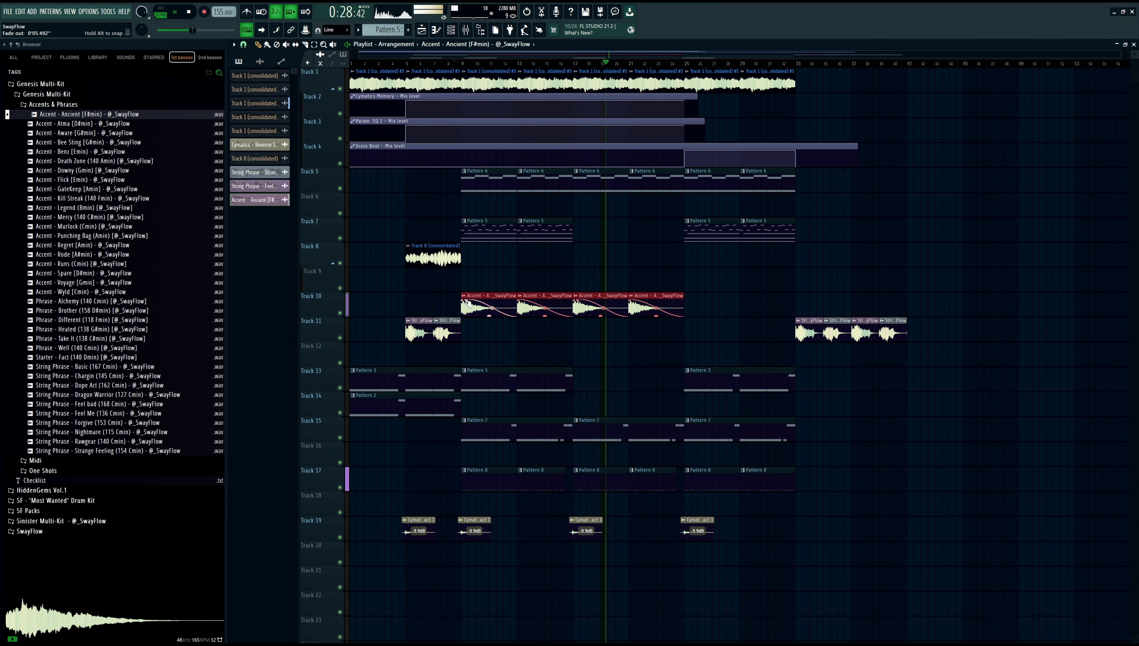